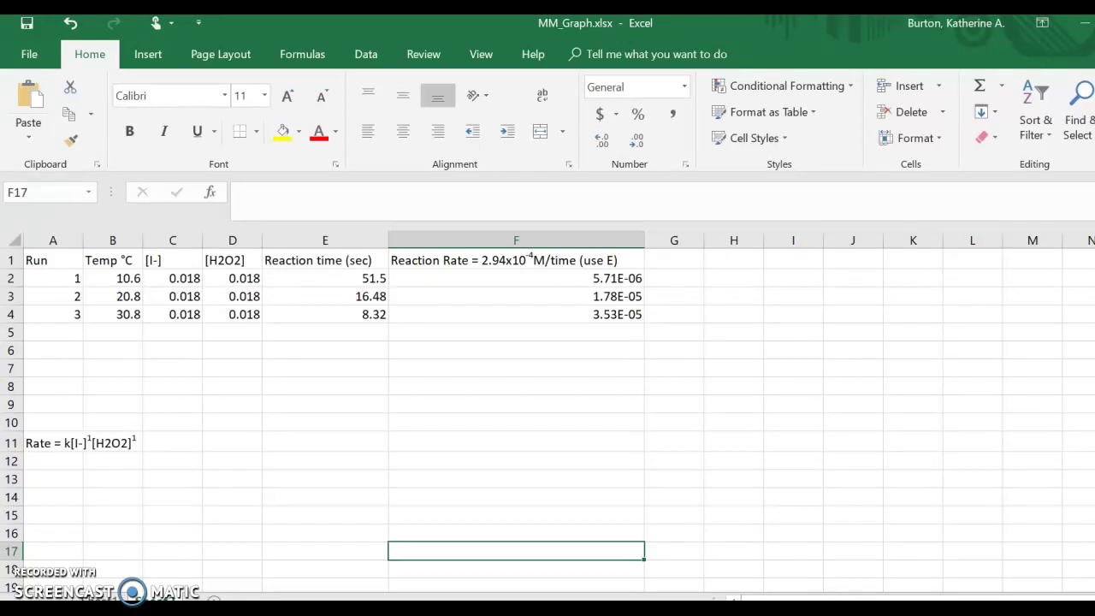
- Start inking on the worksheet with the thicker black pen
{"action": "left_click", "coordinate": [149, 60]}
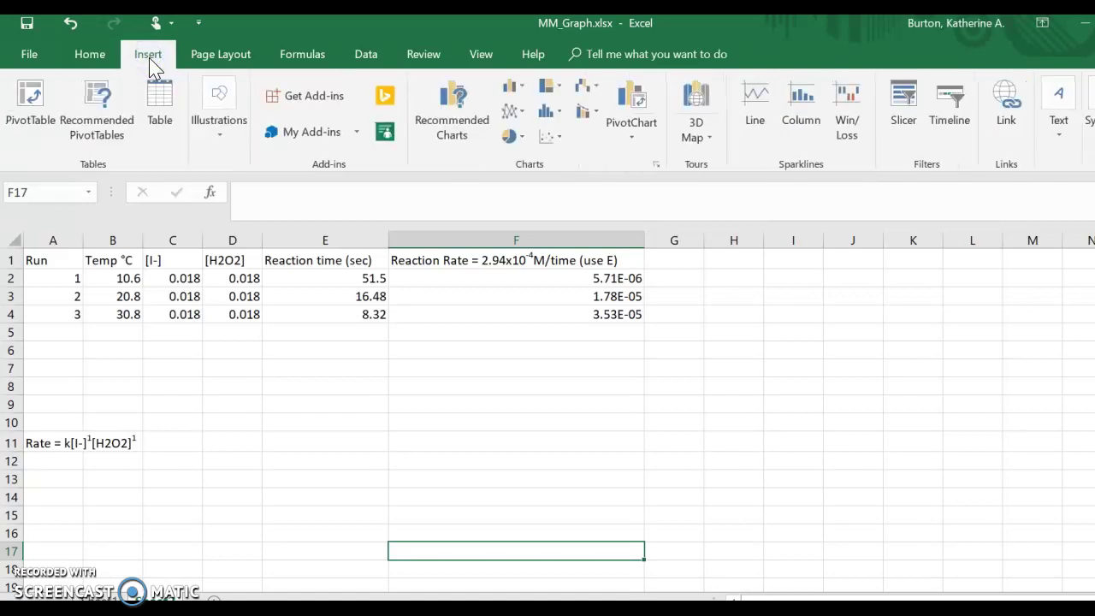
{"action": "left_click", "coordinate": [479, 57]}
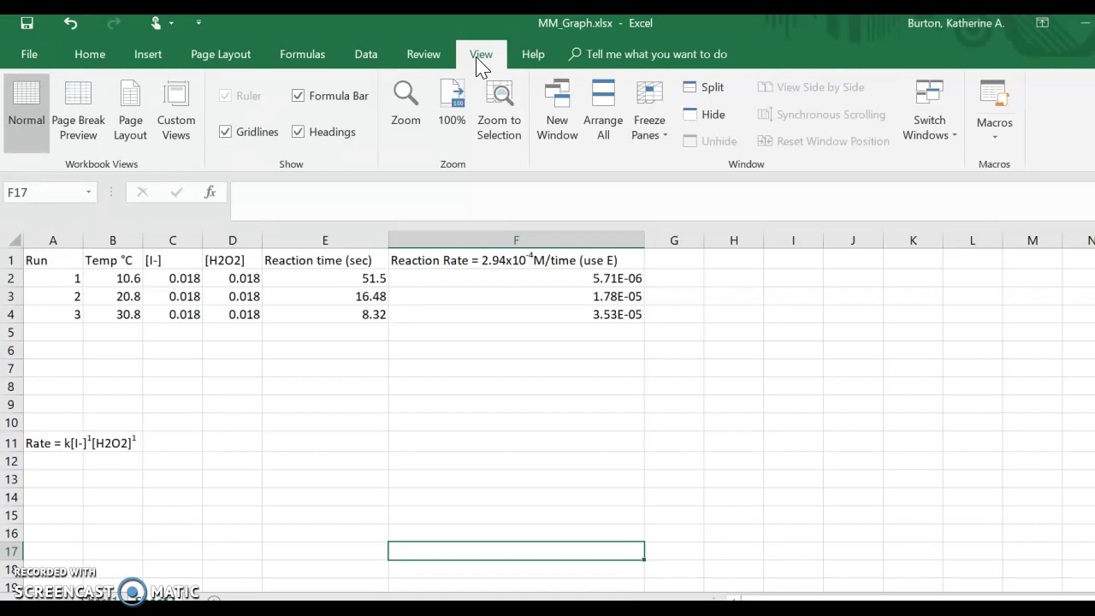
{"action": "left_click", "coordinate": [419, 63]}
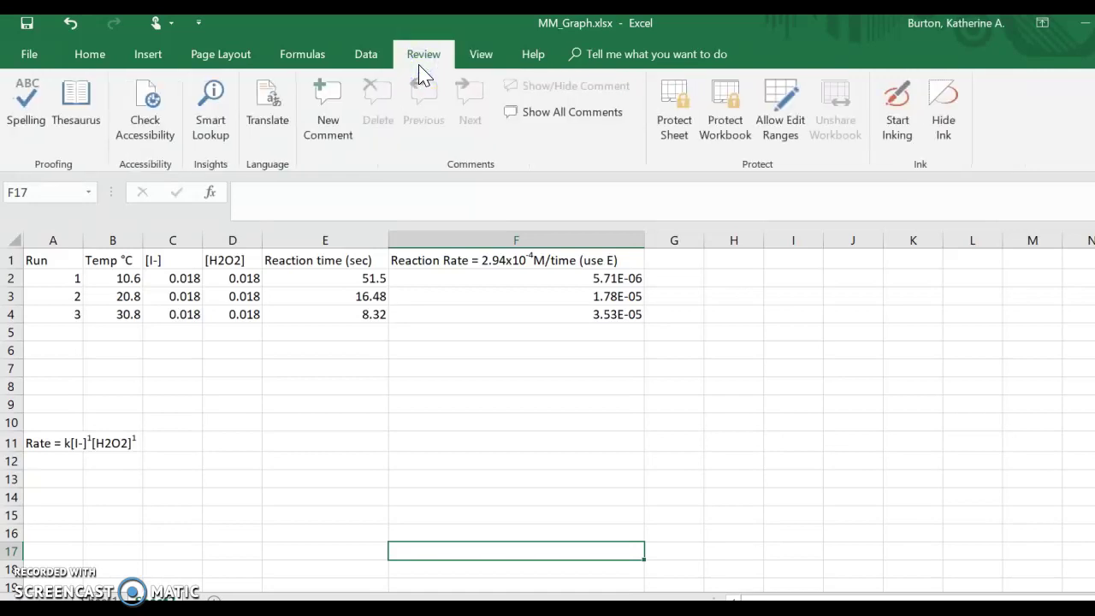
{"action": "left_click", "coordinate": [898, 111]}
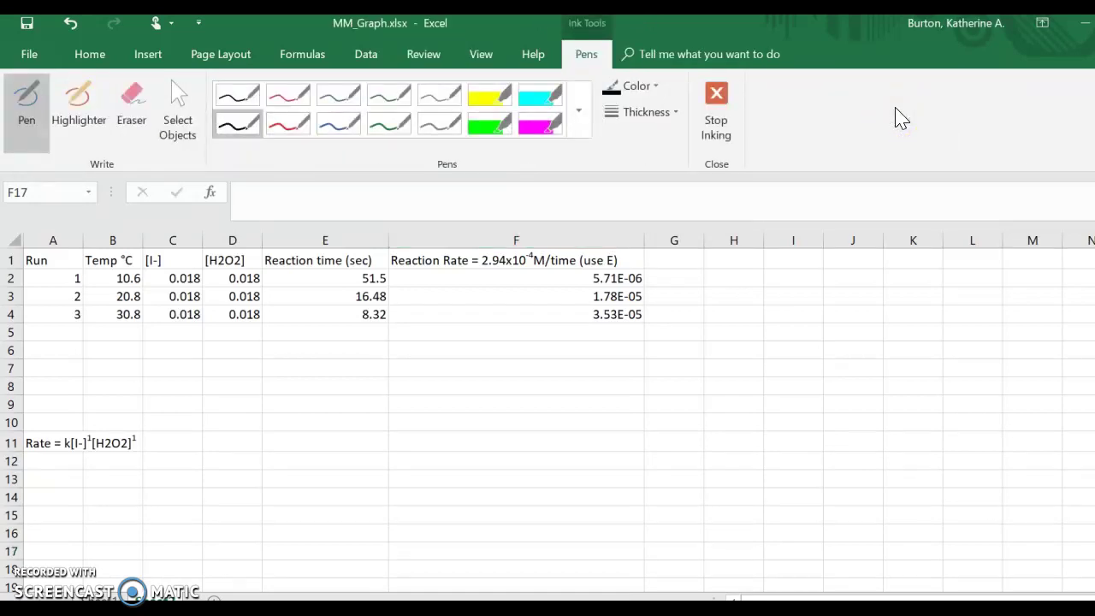
{"action": "left_click", "coordinate": [234, 130]}
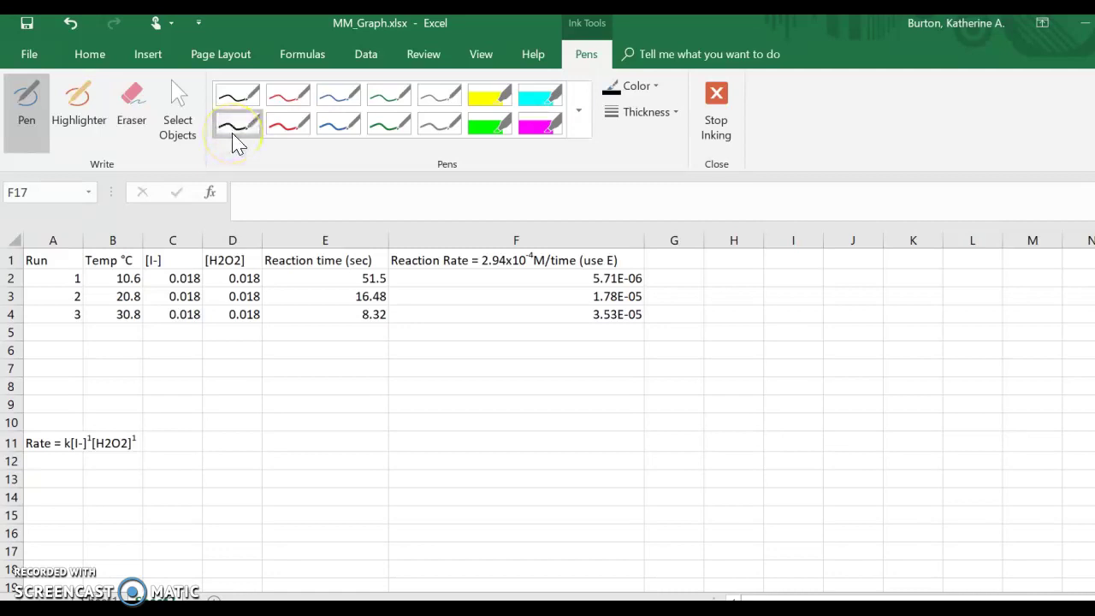
- Circle the [I-] and [H2O2] columns in ink and underline the temperature and reaction time values
{"action": "left_click_drag", "start_coordinate": [143, 243], "coordinate": [137, 243]}
{"action": "left_click_drag", "start_coordinate": [142, 292], "coordinate": [145, 300]}
{"action": "left_click", "coordinate": [147, 313]}
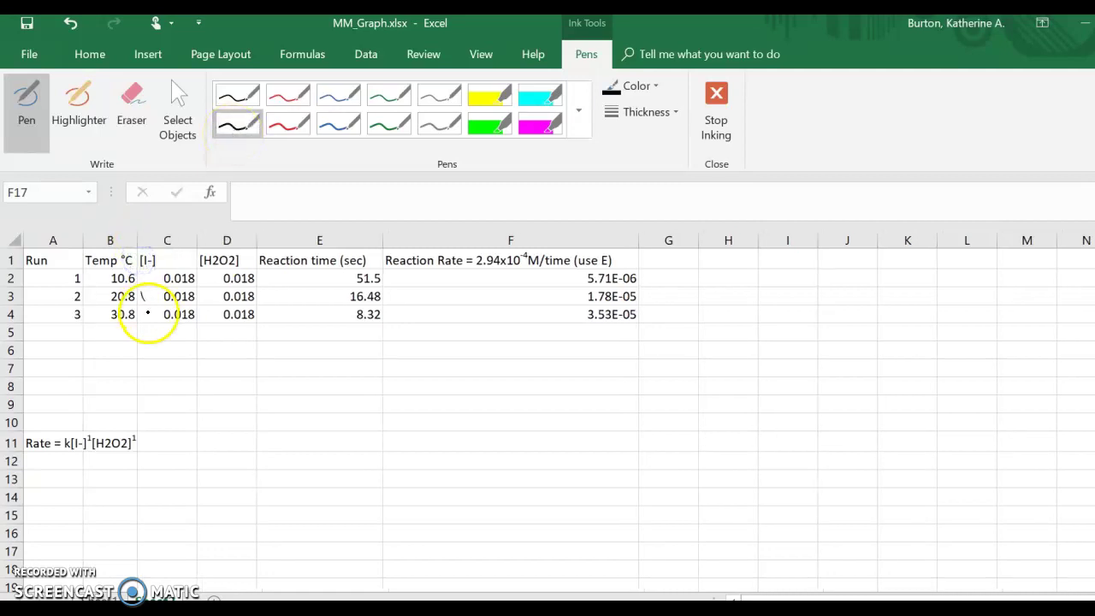
{"action": "mouse_move", "coordinate": [140, 258]}
{"action": "left_mouse_down"}
{"action": "mouse_move", "coordinate": [188, 342]}
{"action": "mouse_move", "coordinate": [259, 250]}
{"action": "left_mouse_up"}
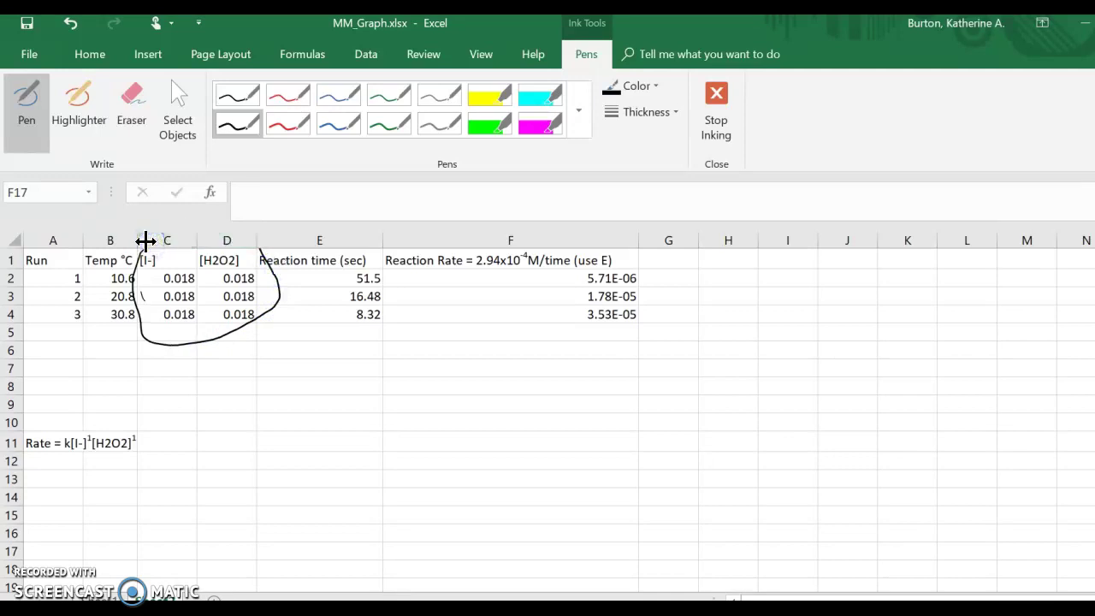
{"action": "left_click_drag", "start_coordinate": [117, 335], "coordinate": [106, 336]}
{"action": "left_click_drag", "start_coordinate": [354, 334], "coordinate": [357, 334]}
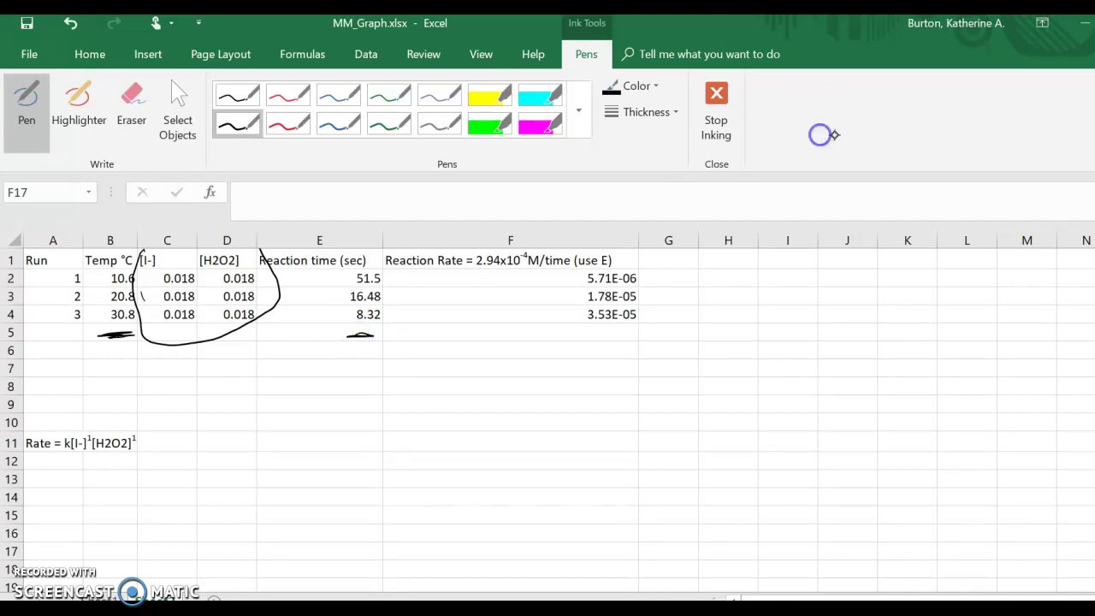
- Handwrite the note "as T ↑ Rate ↑" in the empty cells beside the data table
{"action": "left_click_drag", "start_coordinate": [768, 289], "coordinate": [862, 266]}
{"action": "mouse_move", "coordinate": [851, 272]}
{"action": "left_mouse_down"}
{"action": "mouse_move", "coordinate": [856, 290]}
{"action": "mouse_move", "coordinate": [912, 274]}
{"action": "left_mouse_up"}
{"action": "mouse_move", "coordinate": [839, 343]}
{"action": "left_mouse_down"}
{"action": "mouse_move", "coordinate": [843, 330]}
{"action": "mouse_move", "coordinate": [873, 337]}
{"action": "mouse_move", "coordinate": [898, 317]}
{"action": "mouse_move", "coordinate": [984, 297]}
{"action": "left_mouse_up"}
{"action": "mouse_move", "coordinate": [980, 299]}
{"action": "left_mouse_down"}
{"action": "mouse_move", "coordinate": [981, 318]}
{"action": "mouse_move", "coordinate": [990, 301]}
{"action": "left_mouse_up"}
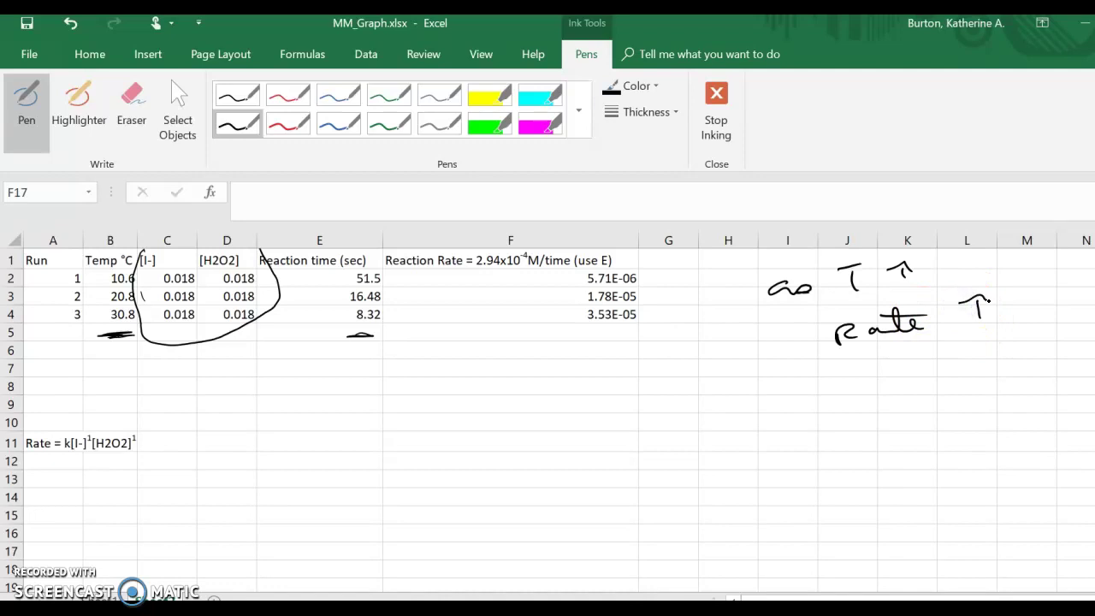
- Erase the circle around the concentration columns and the underlines below temperature and reaction time
{"action": "left_click", "coordinate": [131, 111]}
{"action": "left_click_drag", "start_coordinate": [139, 333], "coordinate": [146, 291]}
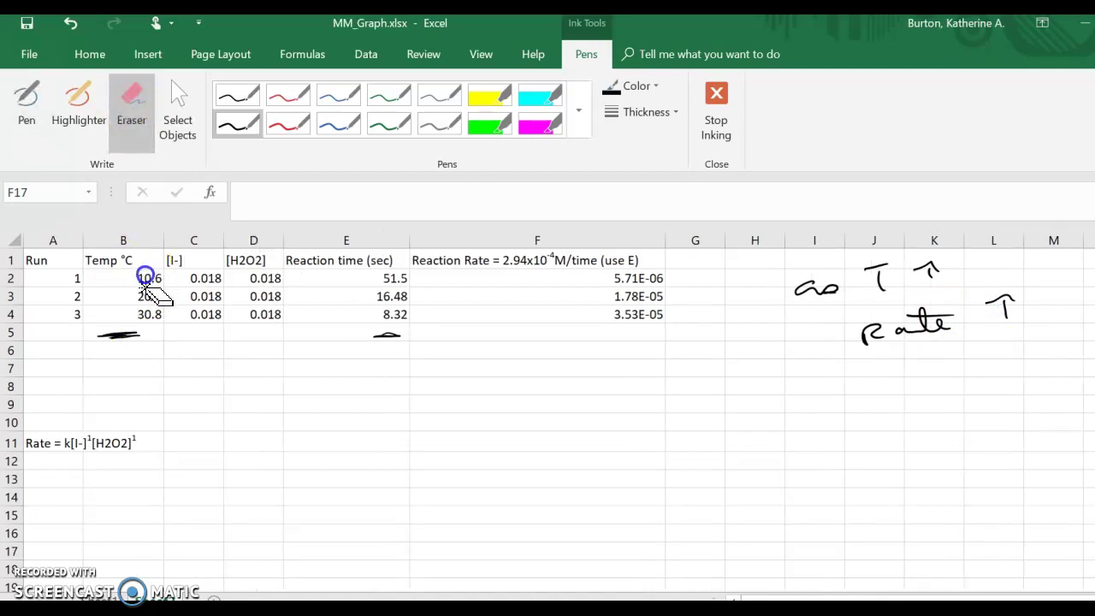
{"action": "left_click_drag", "start_coordinate": [112, 337], "coordinate": [139, 341]}
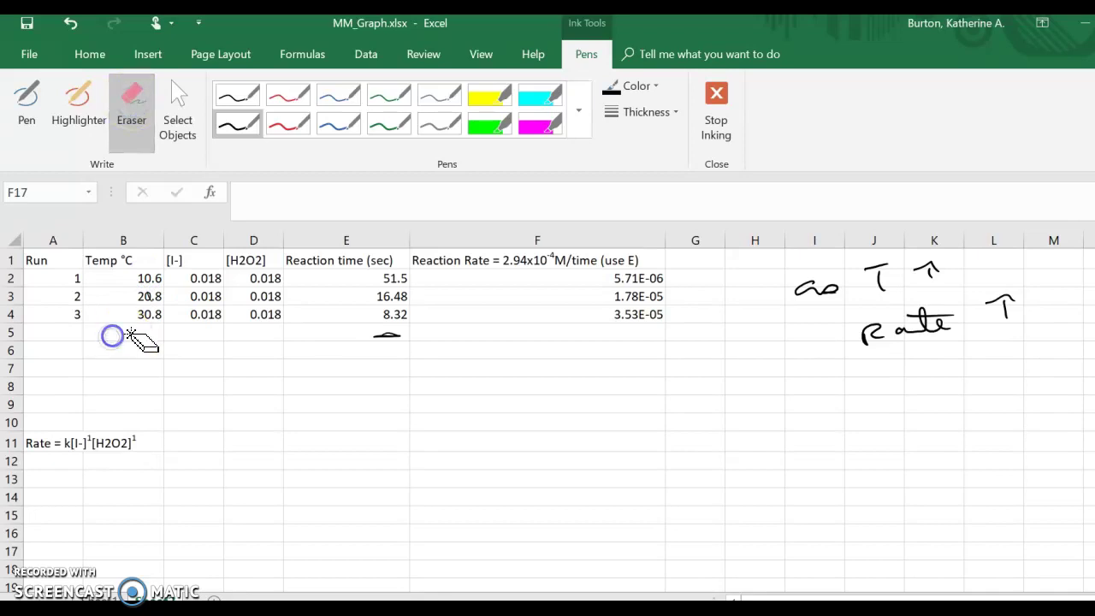
{"action": "left_click", "coordinate": [384, 334]}
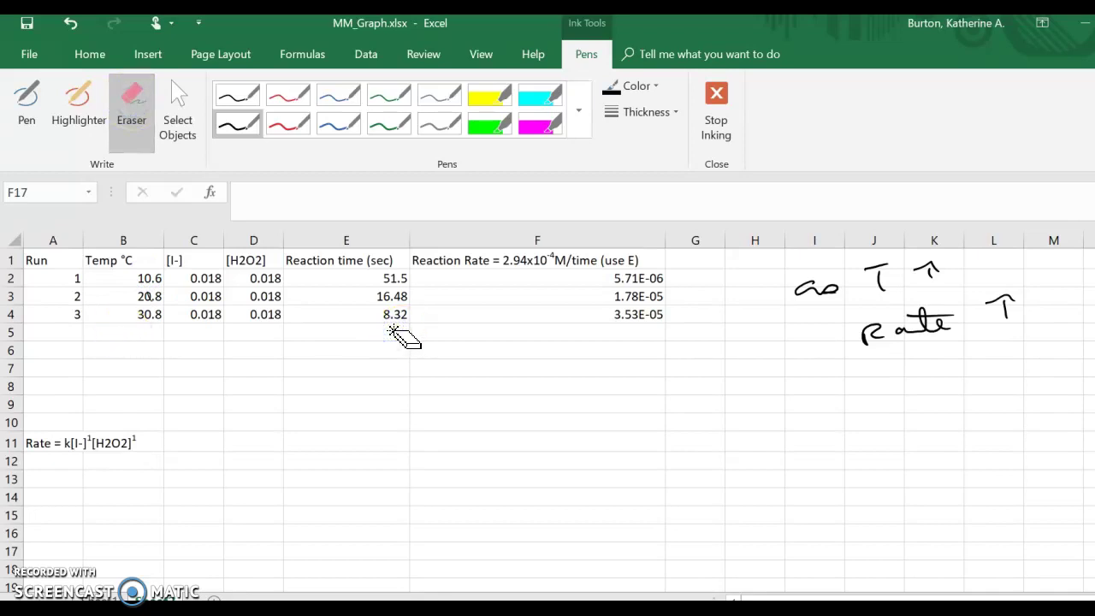
- Mark the run, temperature, concentration and reaction time columns with ink strokes below them, and underline the M in the rate header
{"action": "left_click", "coordinate": [28, 92]}
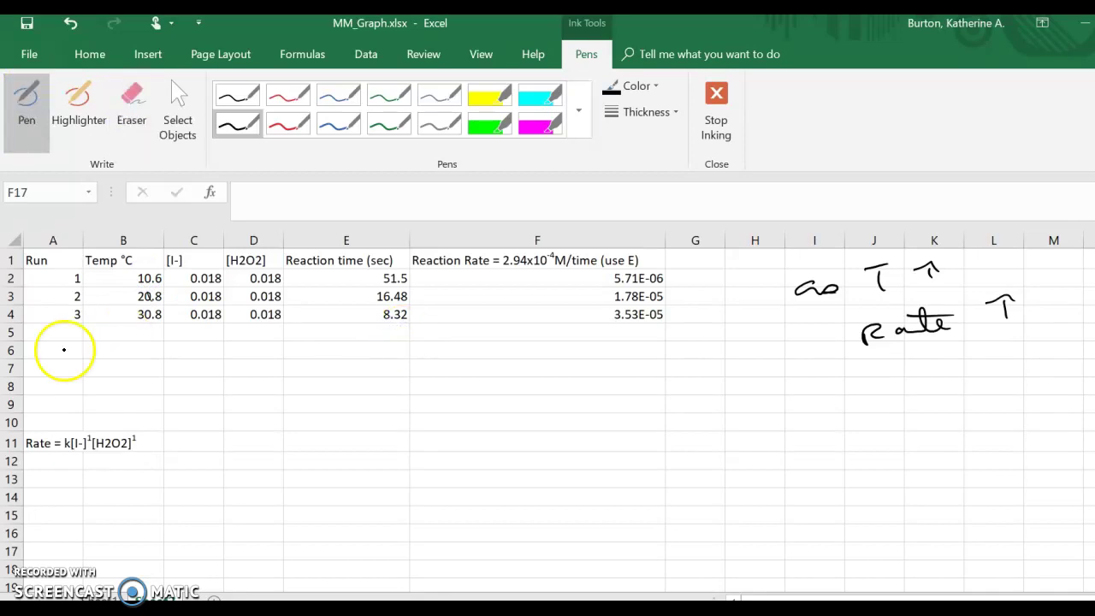
{"action": "left_click_drag", "start_coordinate": [49, 348], "coordinate": [71, 342]}
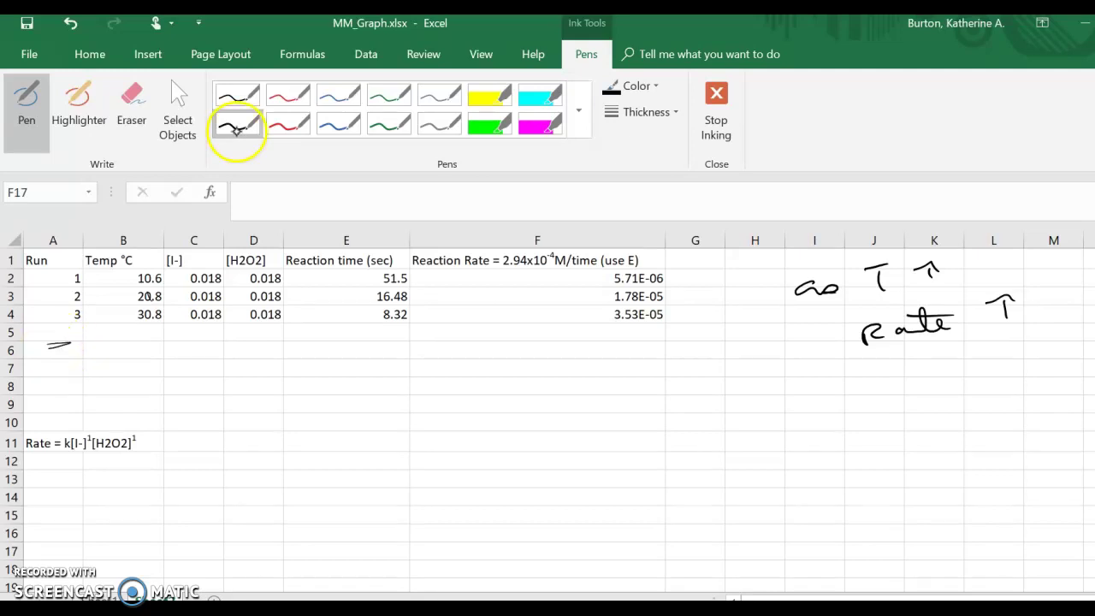
{"action": "left_click_drag", "start_coordinate": [123, 338], "coordinate": [282, 331]}
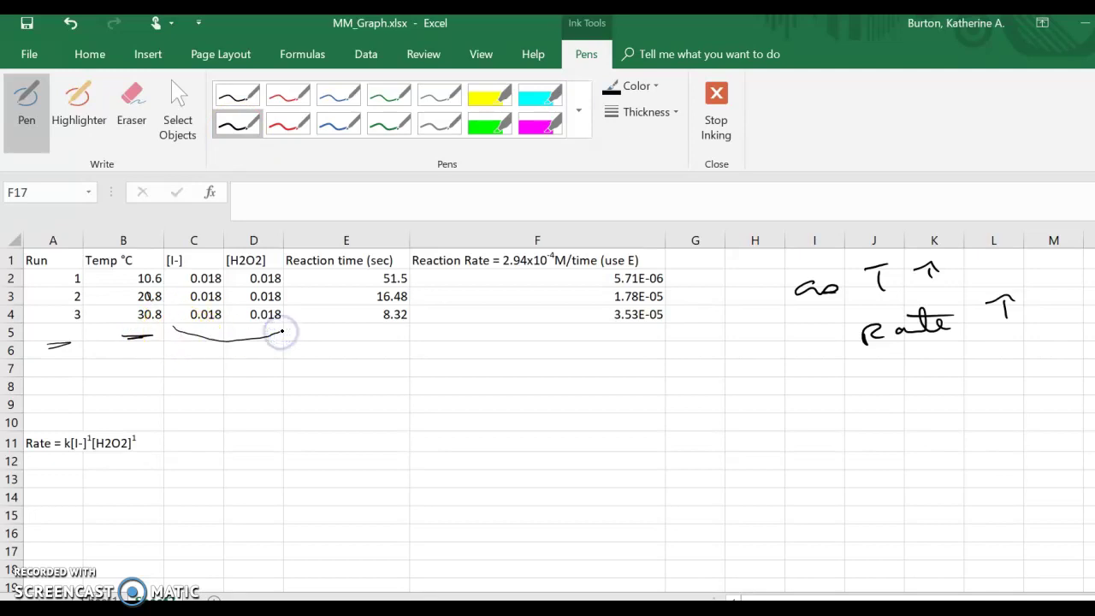
{"action": "left_click", "coordinate": [206, 346]}
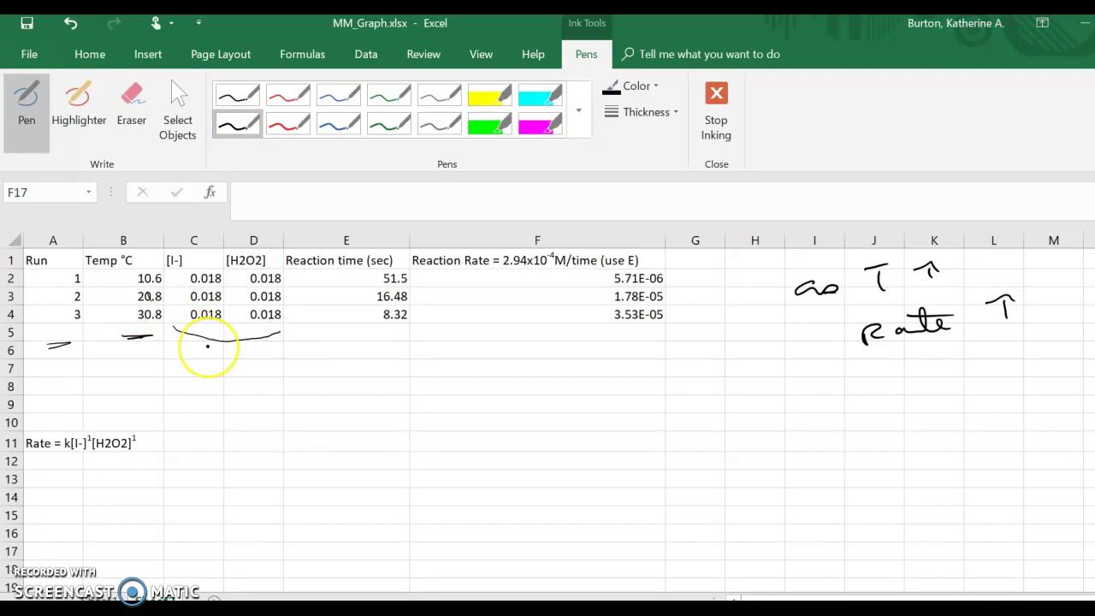
{"action": "left_click_drag", "start_coordinate": [356, 330], "coordinate": [416, 333]}
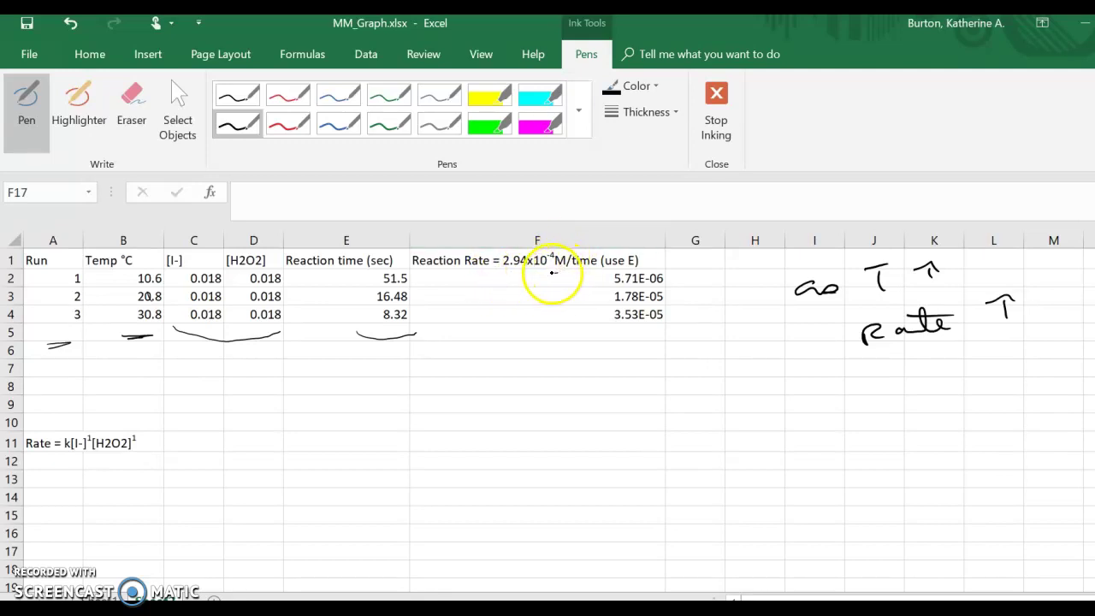
{"action": "left_click_drag", "start_coordinate": [549, 273], "coordinate": [558, 272]}
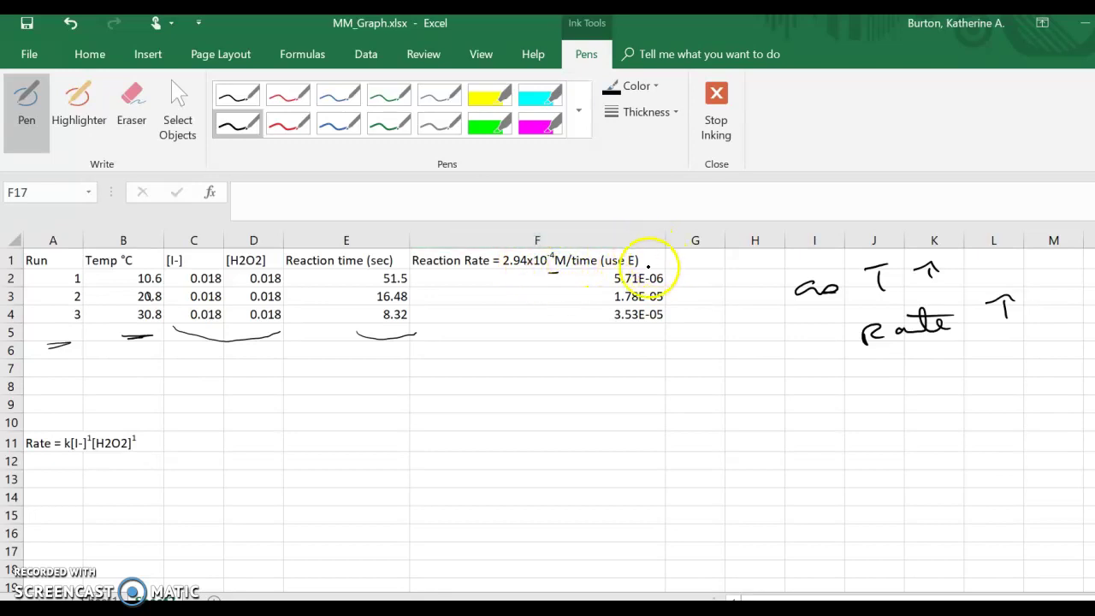
- Draw an arrow pointing up at the E of the reaction rates and handwrite "E => x10" beside the table
{"action": "mouse_move", "coordinate": [638, 347]}
{"action": "left_mouse_down"}
{"action": "mouse_move", "coordinate": [631, 337]}
{"action": "mouse_move", "coordinate": [645, 339]}
{"action": "left_mouse_up"}
{"action": "mouse_move", "coordinate": [734, 371]}
{"action": "left_mouse_down"}
{"action": "mouse_move", "coordinate": [734, 384]}
{"action": "mouse_move", "coordinate": [751, 373]}
{"action": "mouse_move", "coordinate": [777, 389]}
{"action": "mouse_move", "coordinate": [843, 395]}
{"action": "left_mouse_up"}
{"action": "mouse_move", "coordinate": [841, 379]}
{"action": "left_mouse_down"}
{"action": "mouse_move", "coordinate": [830, 396]}
{"action": "mouse_move", "coordinate": [859, 389]}
{"action": "left_mouse_up"}
{"action": "left_click_drag", "start_coordinate": [878, 375], "coordinate": [877, 376]}
{"action": "left_click", "coordinate": [670, 316]}
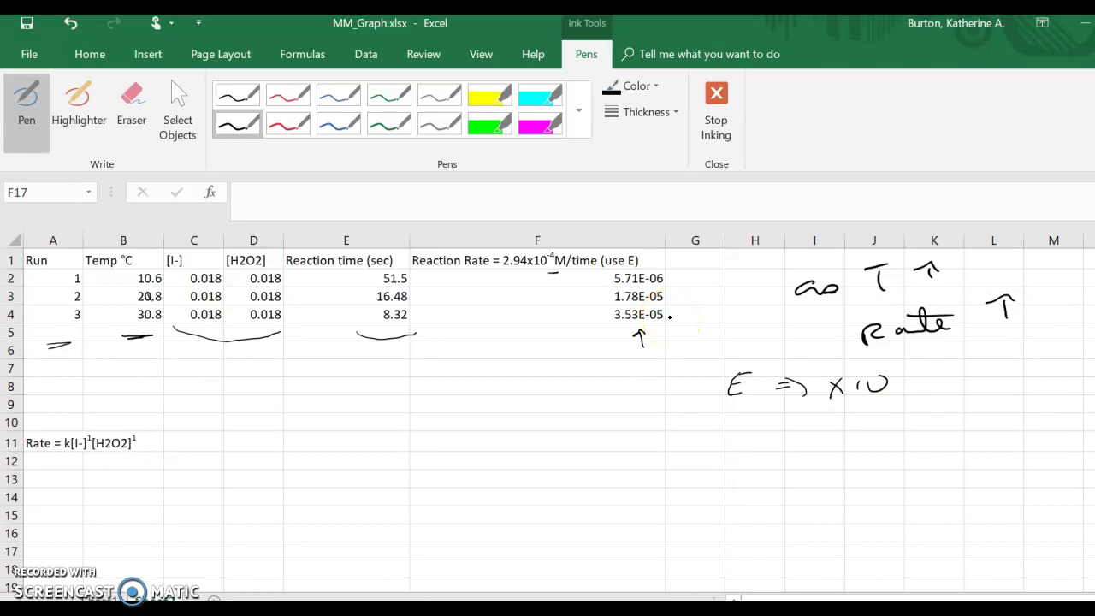
- Circle the rate law "Rate = k[I-][H2O2]" in A11 in ink and stop inking
{"action": "mouse_move", "coordinate": [33, 453]}
{"action": "left_mouse_down"}
{"action": "mouse_move", "coordinate": [91, 460]}
{"action": "mouse_move", "coordinate": [111, 416]}
{"action": "mouse_move", "coordinate": [29, 460]}
{"action": "mouse_move", "coordinate": [50, 465]}
{"action": "left_mouse_up"}
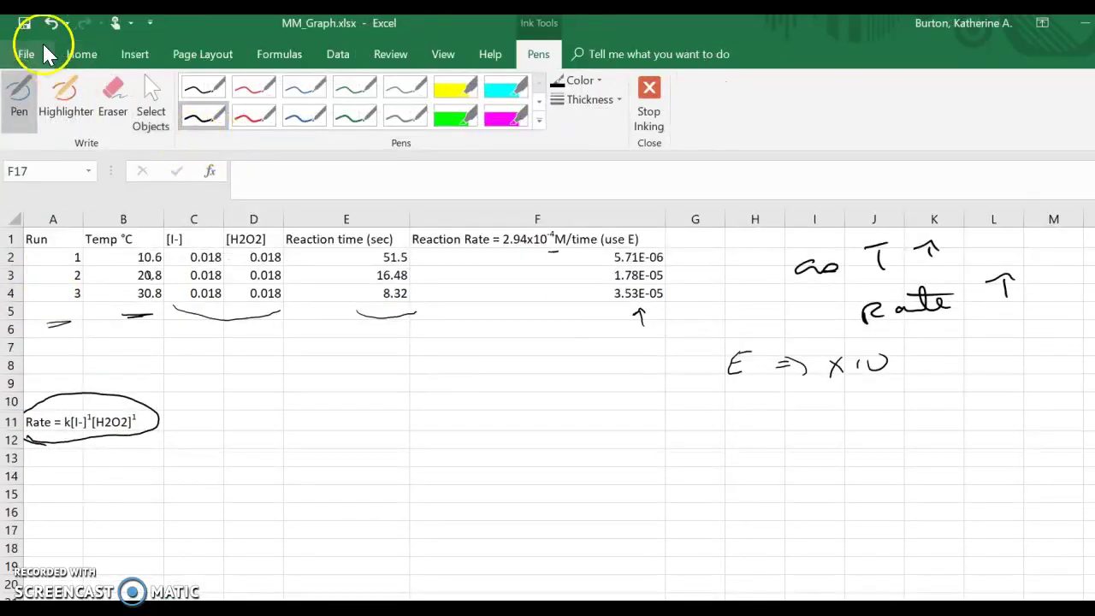
{"action": "left_click", "coordinate": [26, 94]}
{"action": "left_click", "coordinate": [649, 90]}
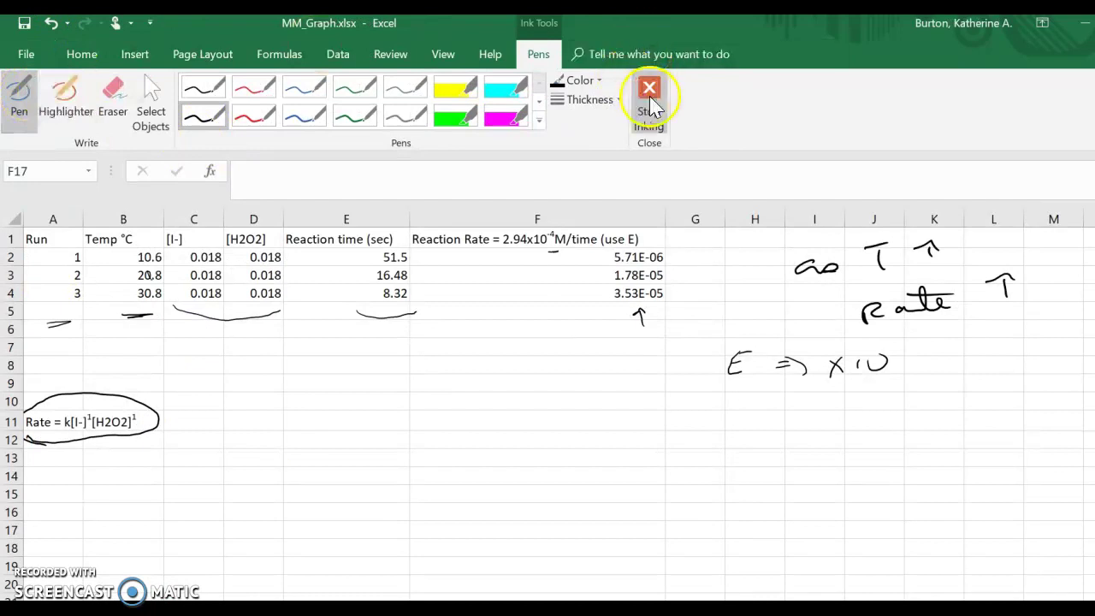
{"action": "left_click", "coordinate": [315, 382]}
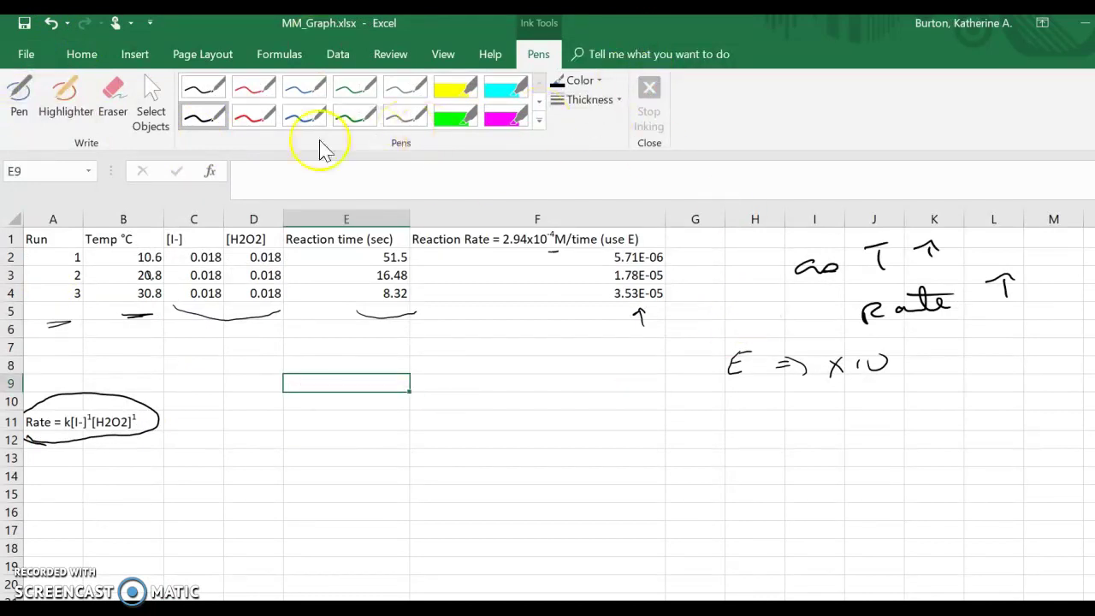
- Erase the handwritten notes beside the table and return to normal cell editing
{"action": "left_click", "coordinate": [116, 98]}
{"action": "mouse_move", "coordinate": [928, 250]}
{"action": "left_mouse_down"}
{"action": "mouse_move", "coordinate": [806, 265]}
{"action": "mouse_move", "coordinate": [691, 299]}
{"action": "mouse_move", "coordinate": [753, 249]}
{"action": "mouse_move", "coordinate": [1022, 283]}
{"action": "mouse_move", "coordinate": [745, 367]}
{"action": "mouse_move", "coordinate": [905, 249]}
{"action": "mouse_move", "coordinate": [821, 333]}
{"action": "mouse_move", "coordinate": [855, 362]}
{"action": "mouse_move", "coordinate": [773, 348]}
{"action": "left_mouse_up"}
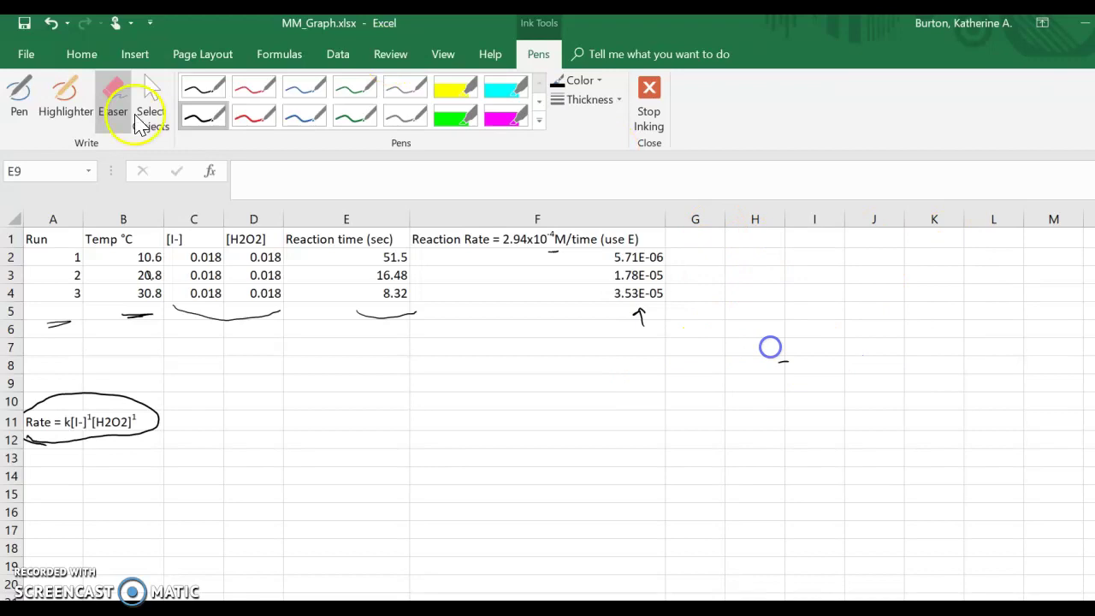
{"action": "left_click", "coordinate": [82, 54]}
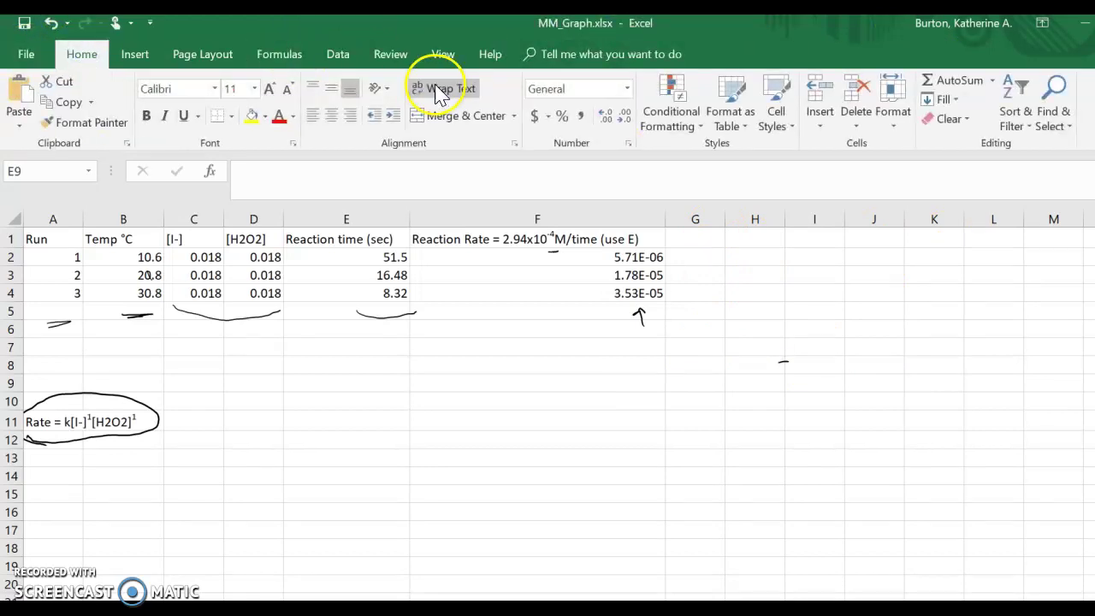
- Enter the text "Rate/(.018*.018) k" in cell H2
{"action": "left_click", "coordinate": [757, 256]}
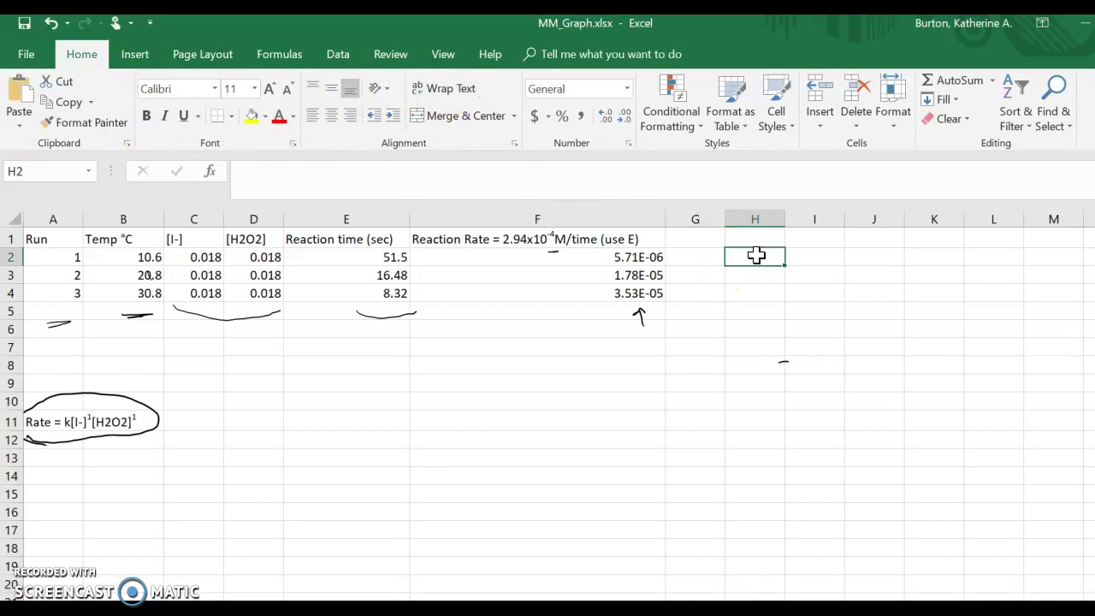
{"action": "type", "text": "Rate/"}
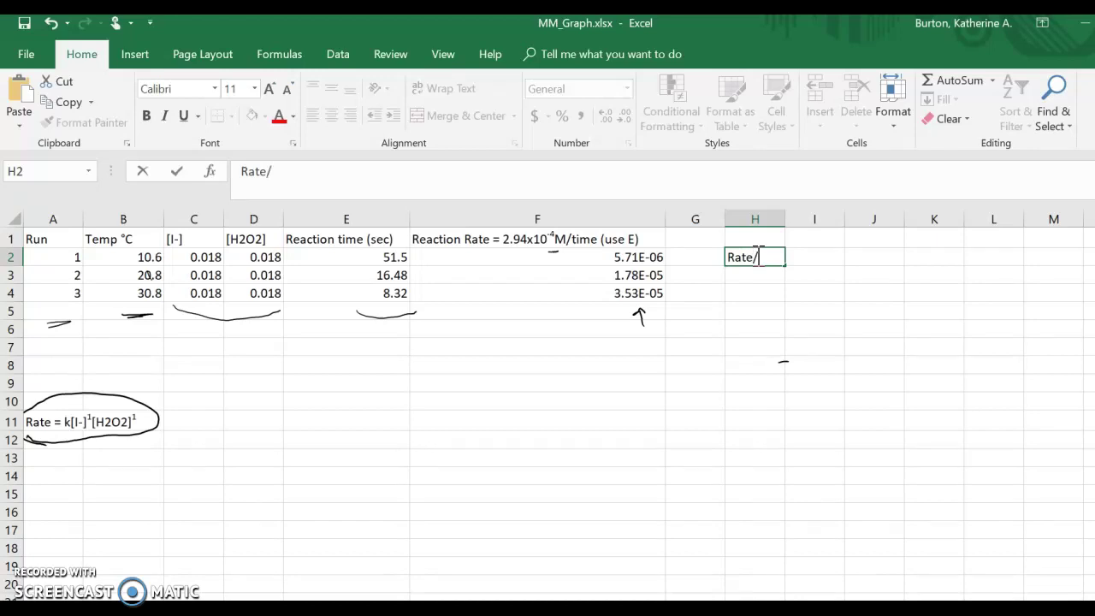
{"action": "type", "text": ".018*.018"}
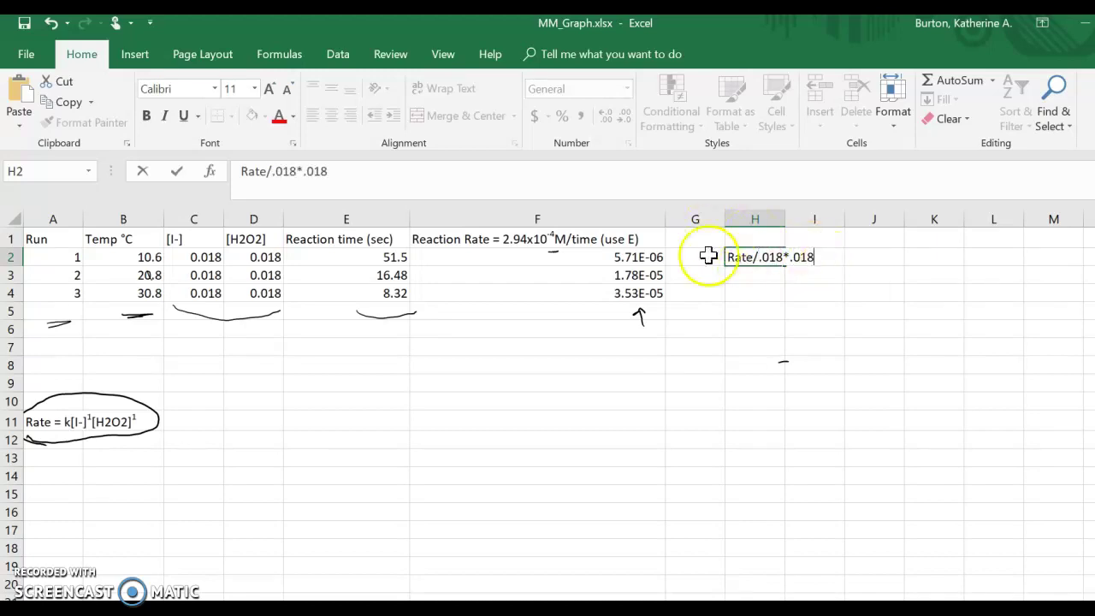
{"action": "left_click", "coordinate": [764, 257]}
{"action": "type", "text": "("}
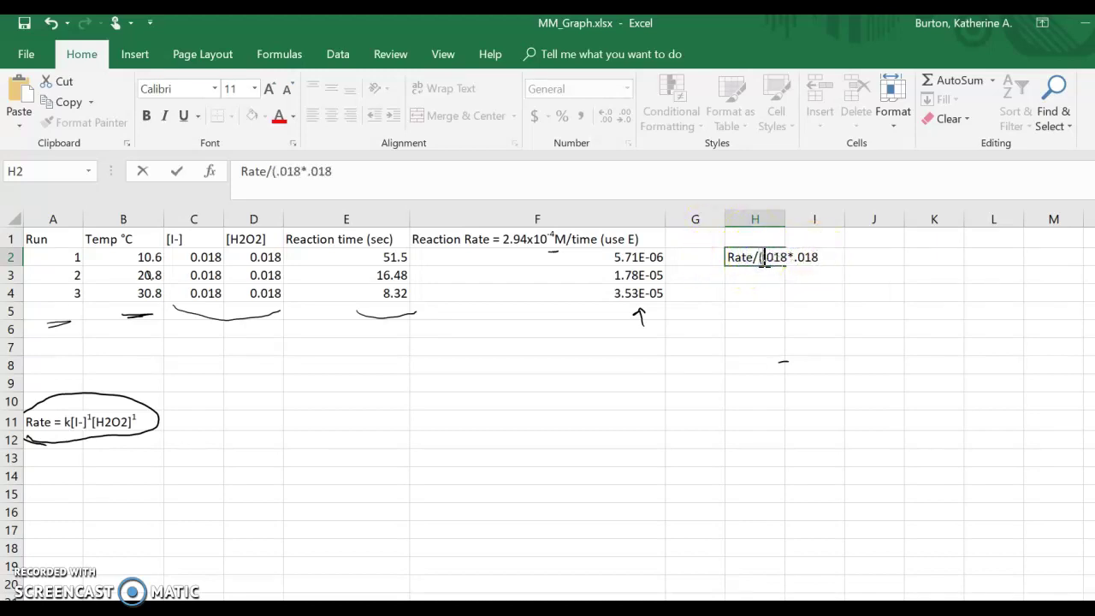
{"action": "left_click", "coordinate": [825, 259]}
{"action": "type", "text": ")"}
{"action": "left_click", "coordinate": [848, 257]}
{"action": "type", "text": "k"}
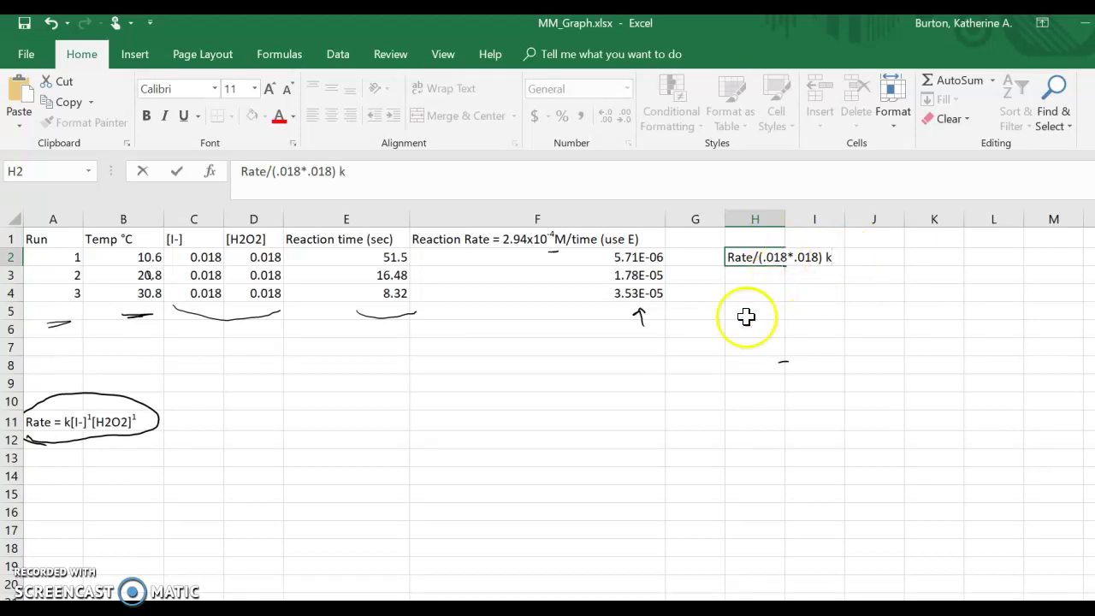
{"action": "left_click", "coordinate": [707, 356]}
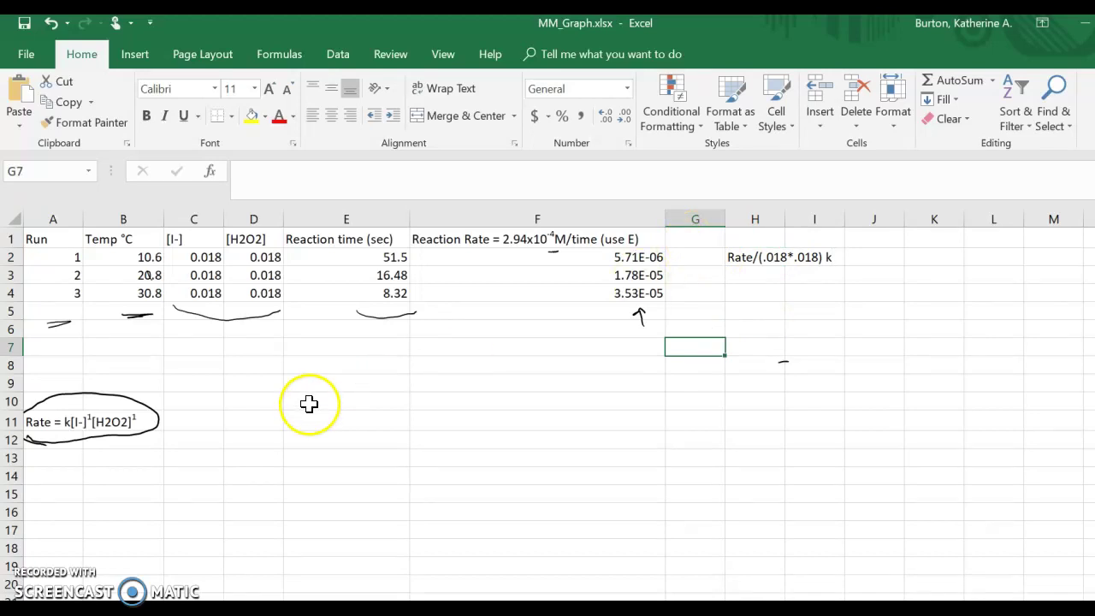
- Calculate the rate constant for run 1 in E14 as =F2/(.018*.018) and label it k in E13
{"action": "left_click", "coordinate": [347, 477]}
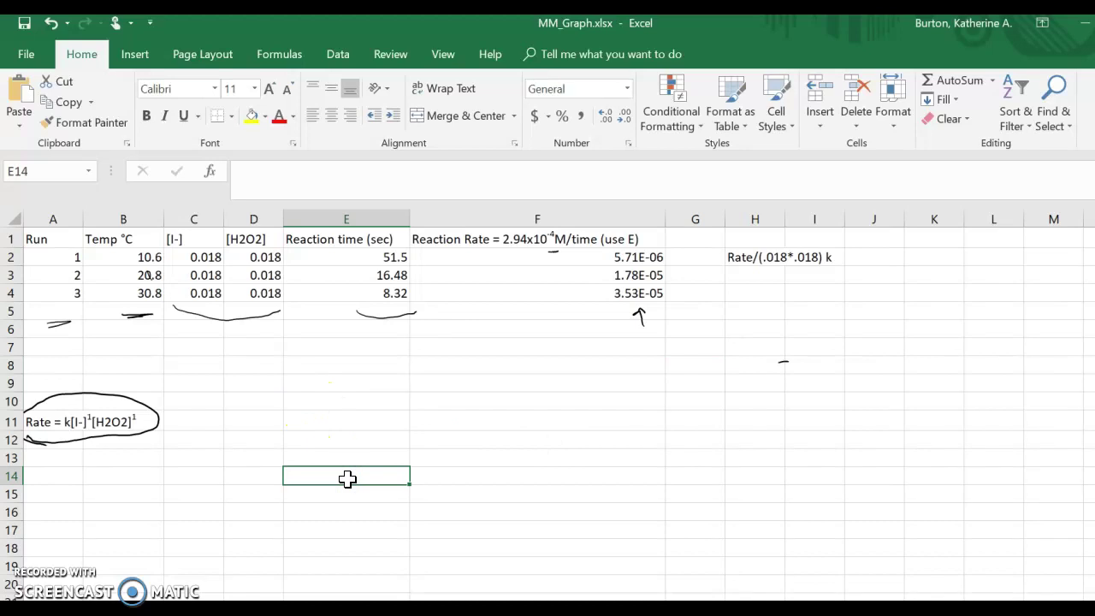
{"action": "type", "text": "="}
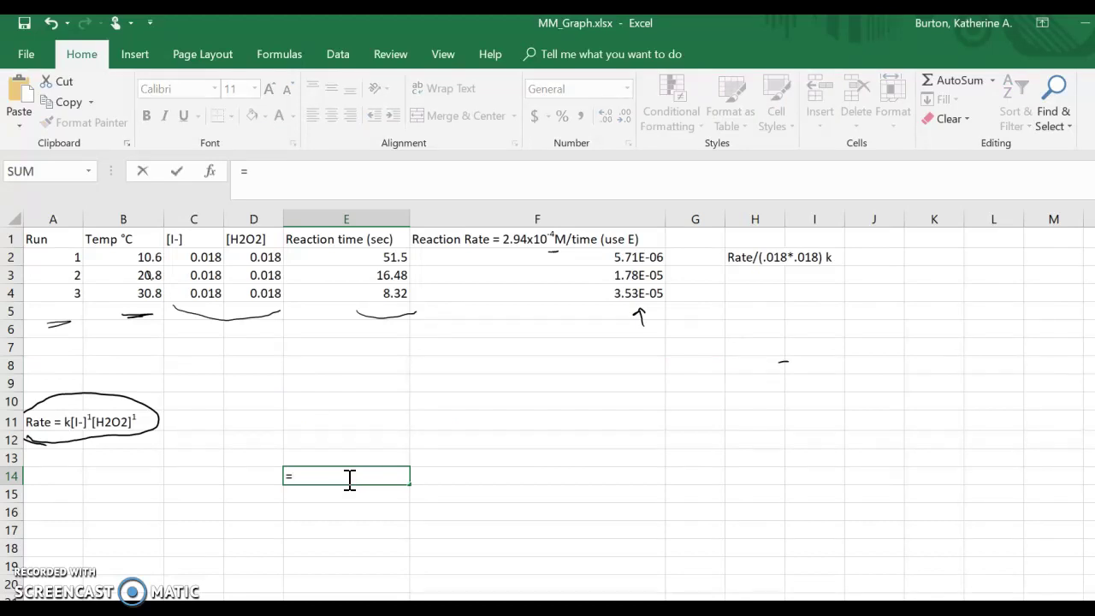
{"action": "left_click", "coordinate": [627, 259]}
{"action": "type", "text": "/(."}
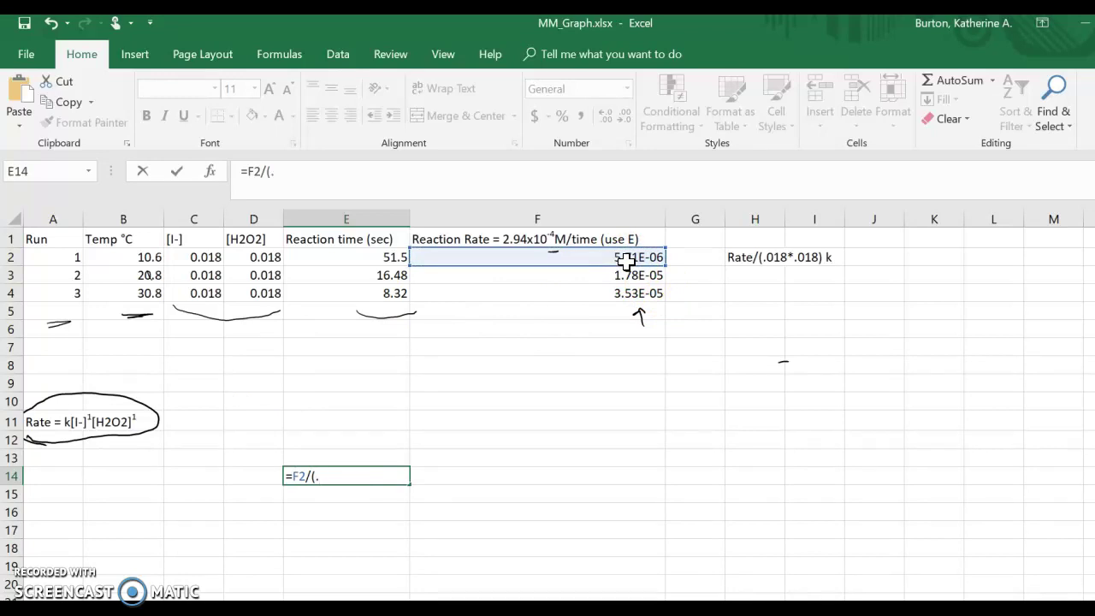
{"action": "type", "text": "018*.018)"}
{"action": "key", "text": "Return"}
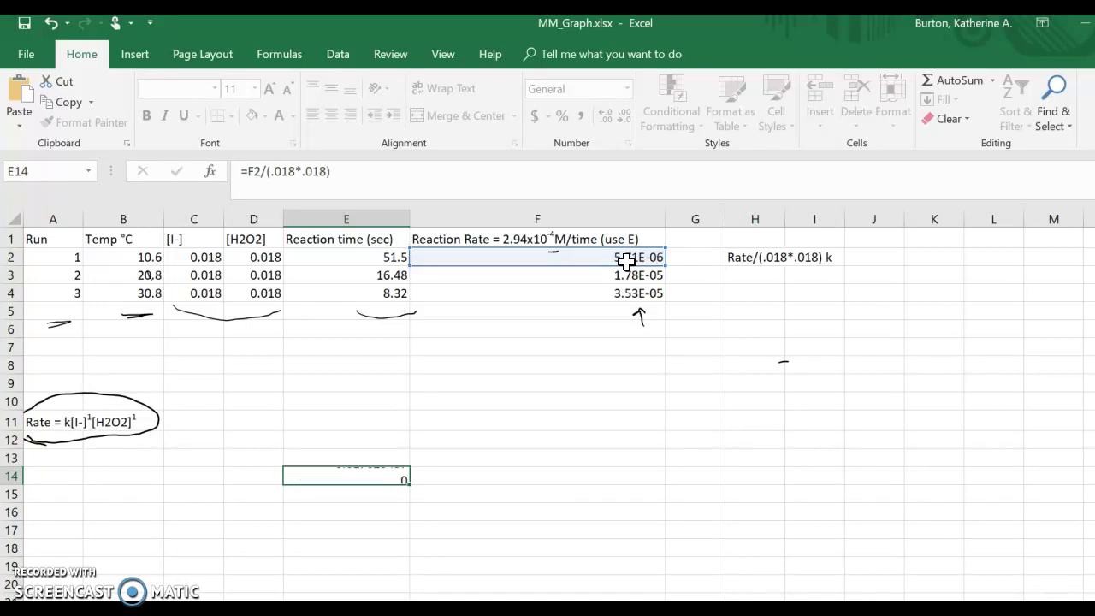
{"action": "left_click", "coordinate": [361, 455]}
{"action": "type", "text": "k"}
{"action": "left_click", "coordinate": [288, 545]}
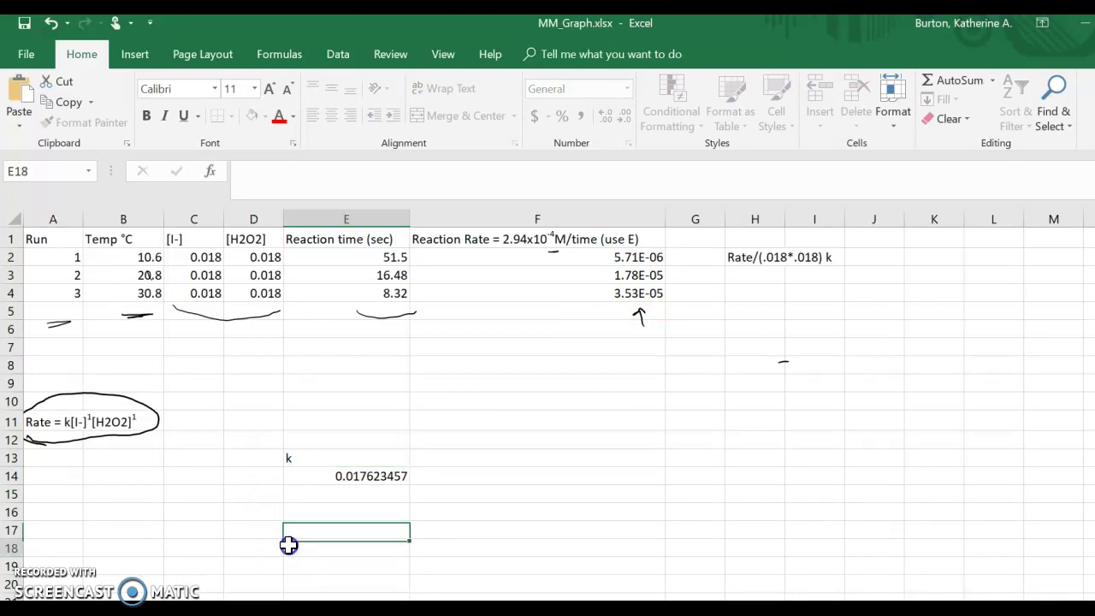
- Try to enter the run 2 rate constant formula in E15 as =F3/9>018*.018) and decline the suggested correction
{"action": "left_click", "coordinate": [358, 476]}
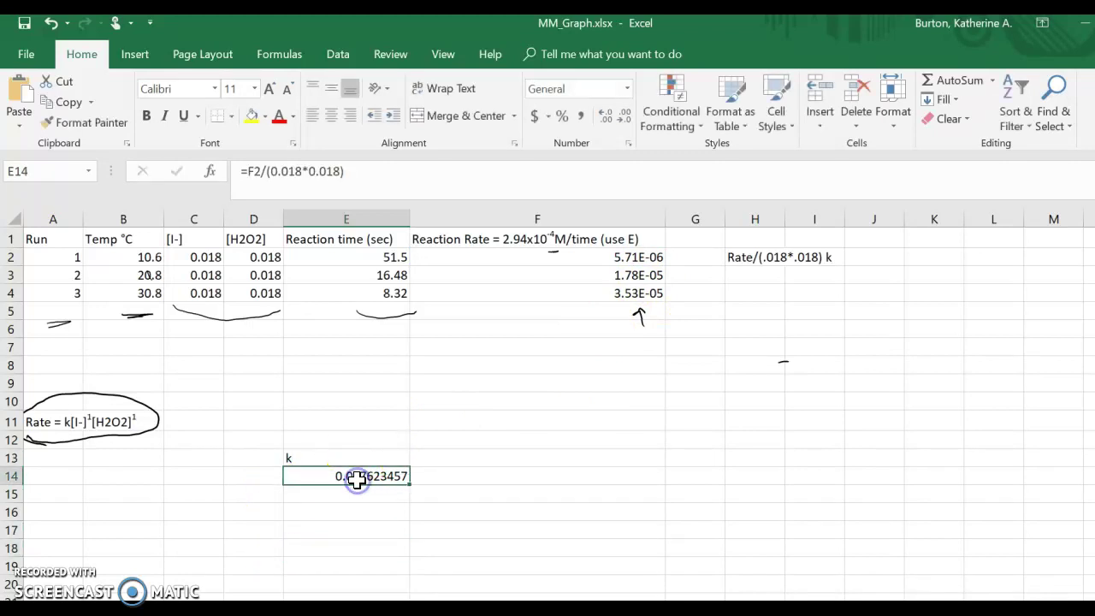
{"action": "left_click", "coordinate": [591, 277]}
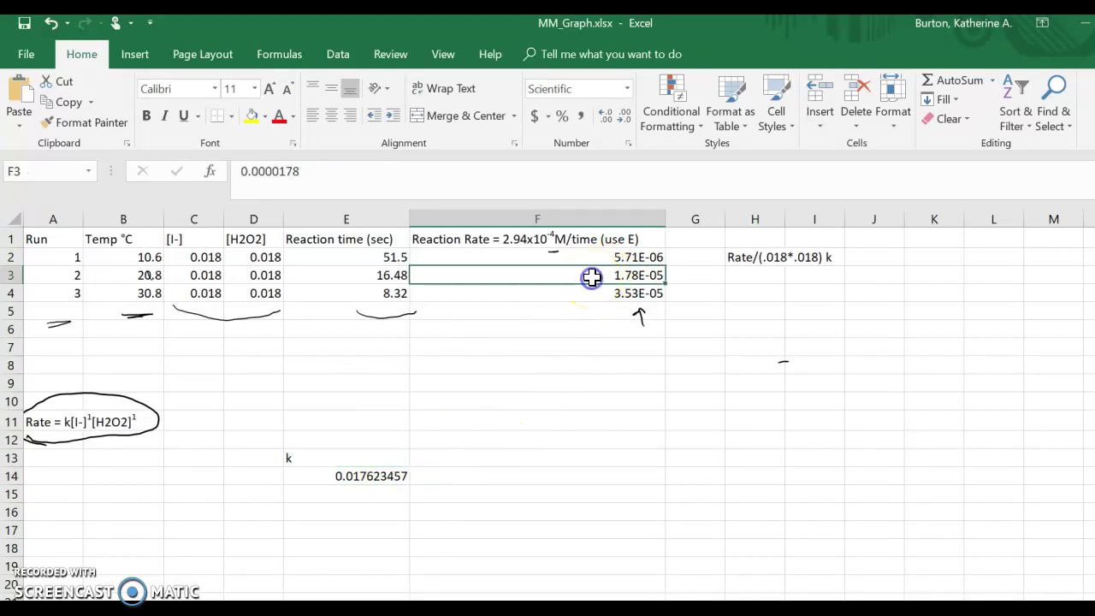
{"action": "left_click", "coordinate": [368, 490]}
{"action": "type", "text": "="}
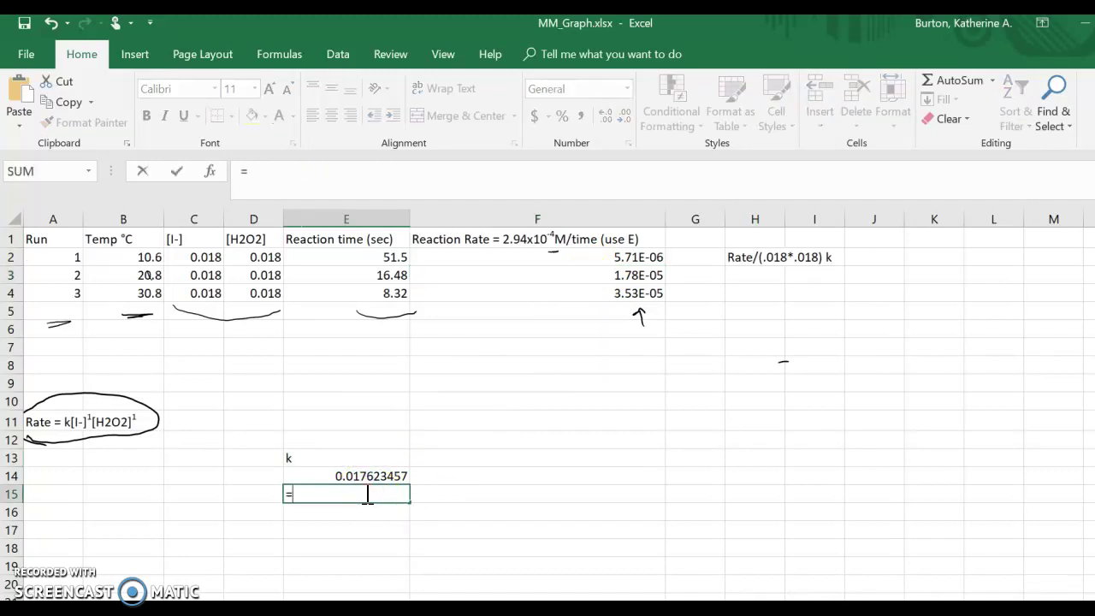
{"action": "left_click", "coordinate": [630, 275]}
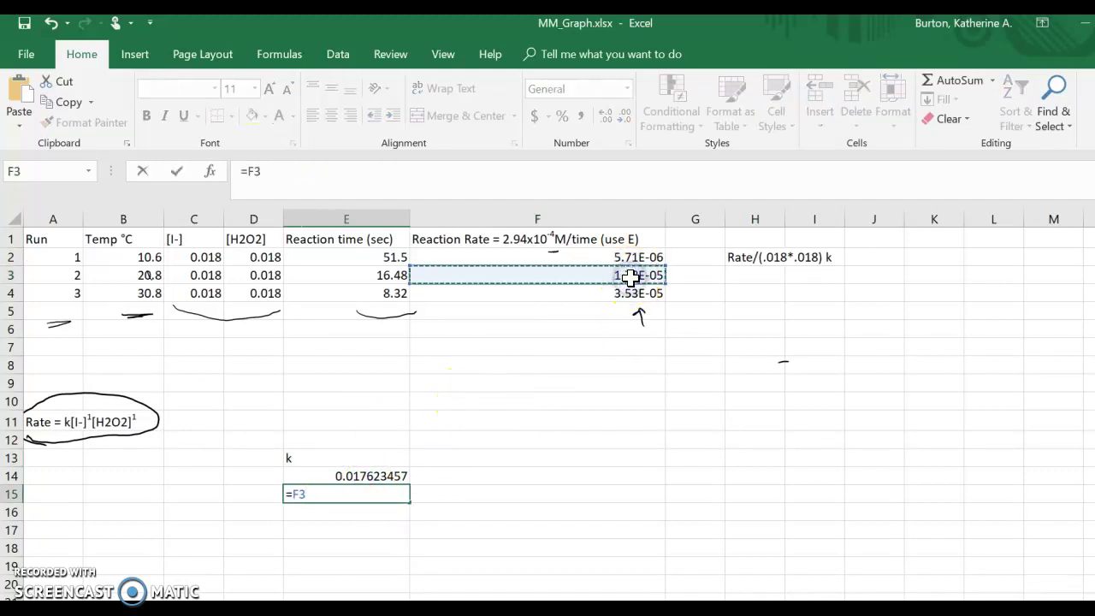
{"action": "type", "text": "/9>"}
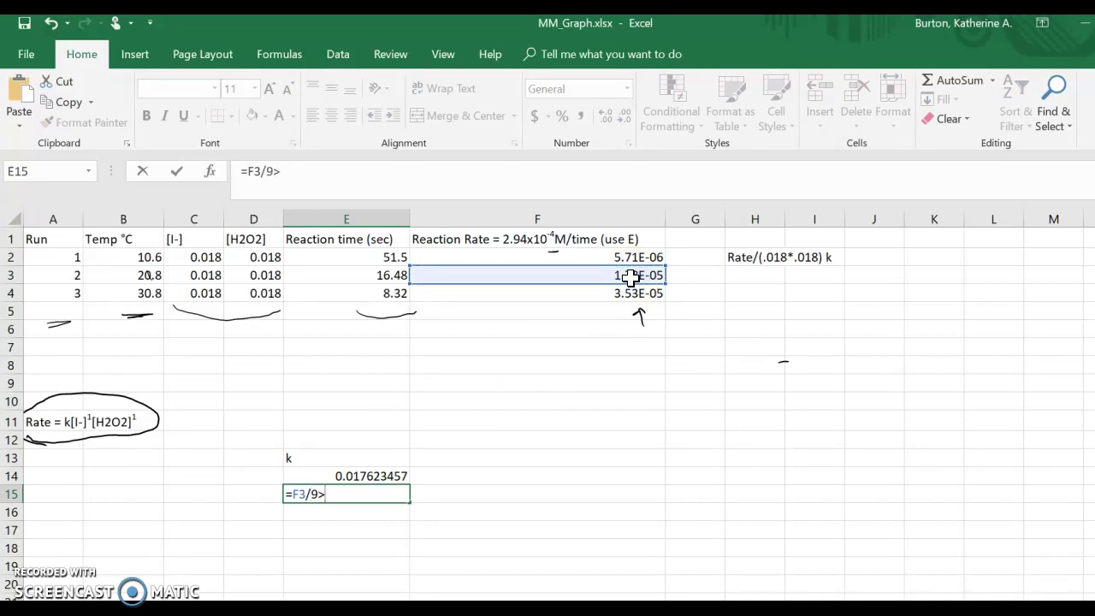
{"action": "type", "text": "018*.018)"}
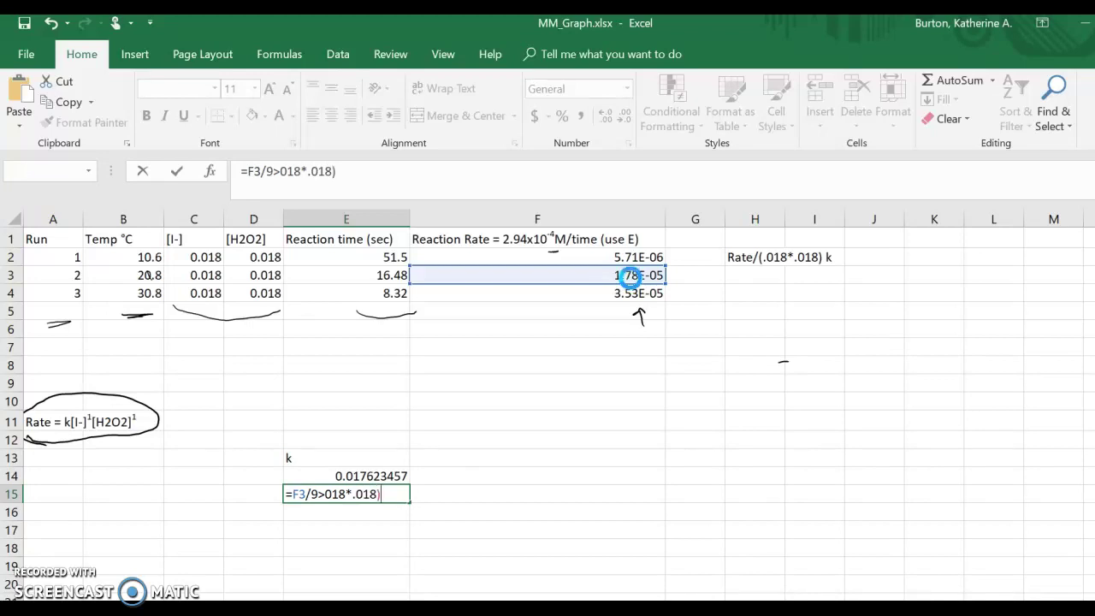
{"action": "key", "text": "Return"}
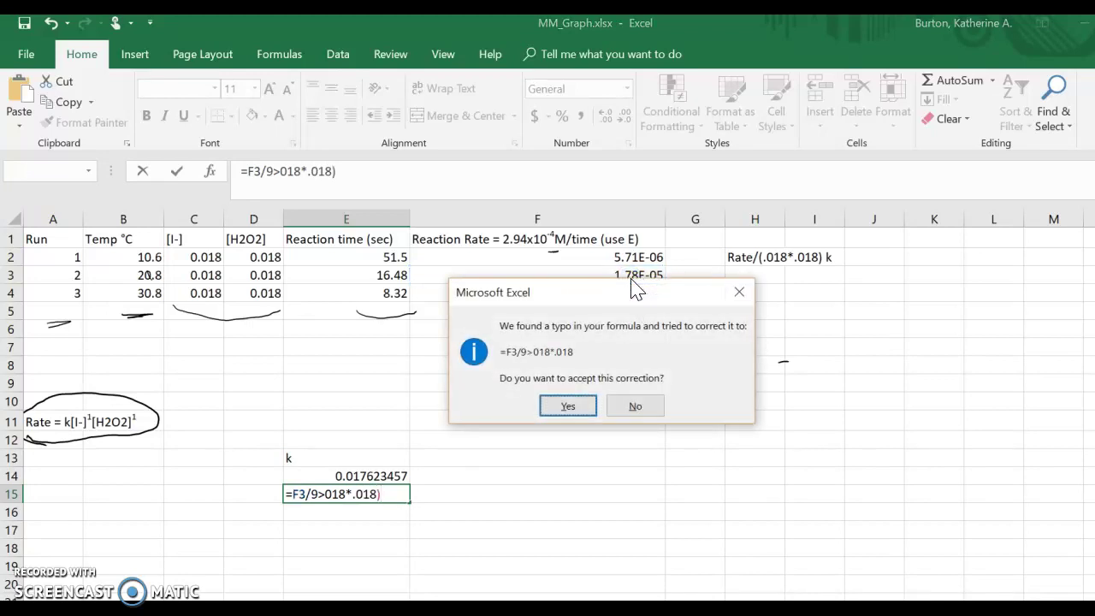
{"action": "left_click", "coordinate": [633, 407]}
{"action": "left_click", "coordinate": [570, 440]}
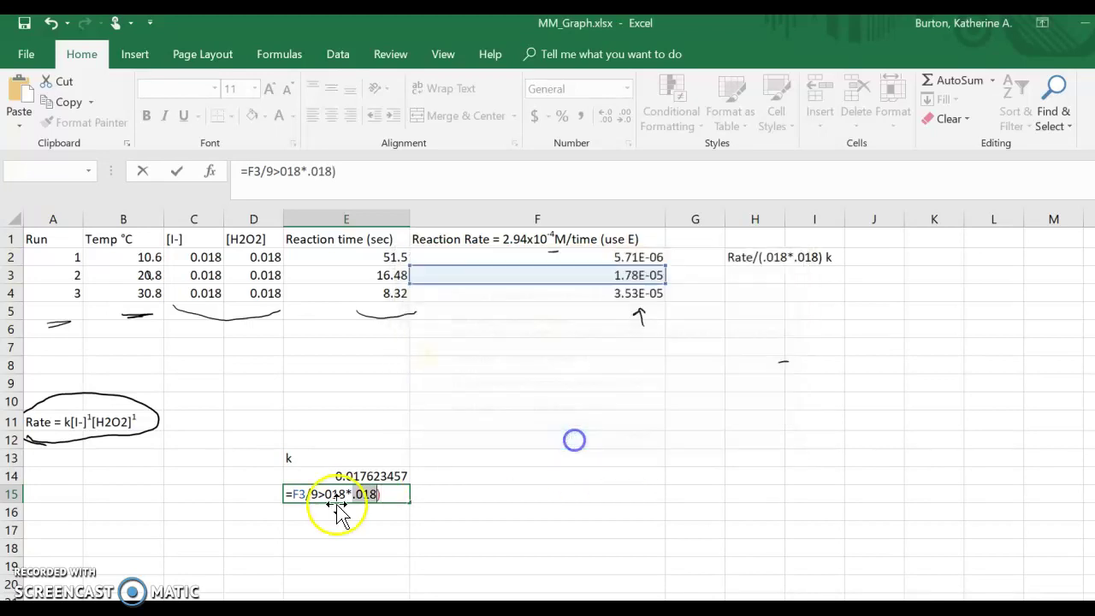
- Replace the mistyped characters after the division sign in E15 with an opening parenthesis, giving =F3/(018*.018)
{"action": "left_click", "coordinate": [326, 494]}
{"action": "key", "text": "BackSpace"}
{"action": "key", "text": "BackSpace"}
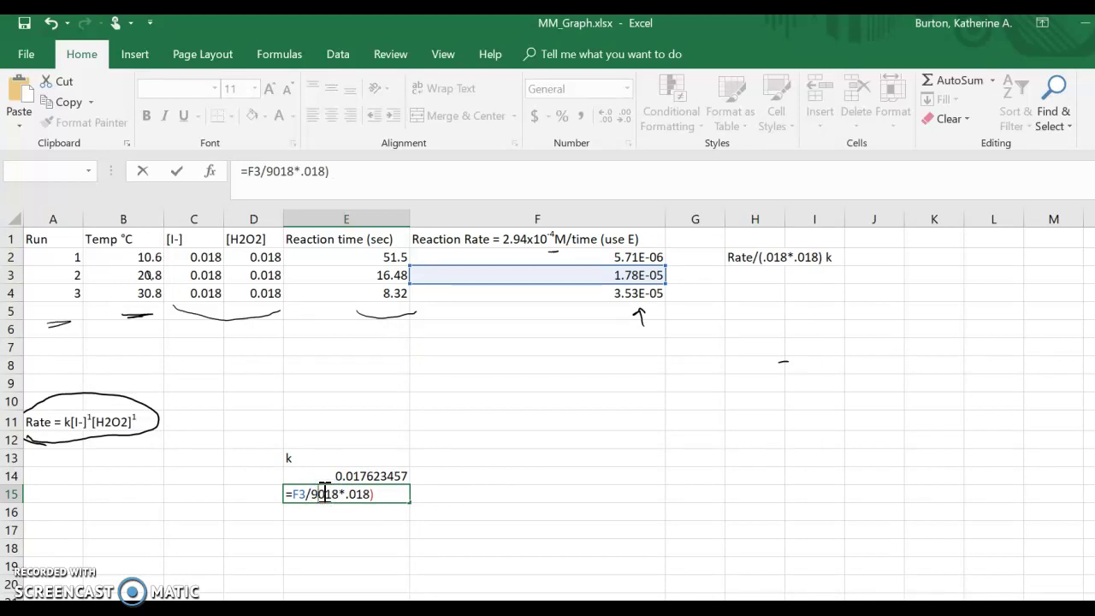
{"action": "type", "text": "("}
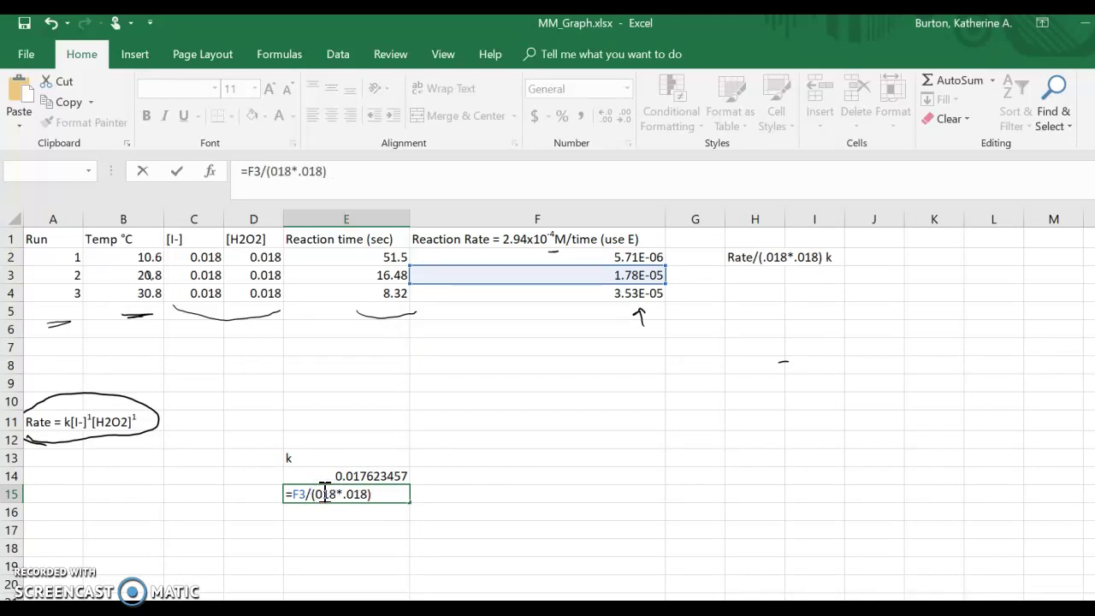
{"action": "key", "text": "Return"}
- Correct the first concentration in the E15 formula to .018 so it divides F3 by (.018*0.018)
{"action": "left_click", "coordinate": [323, 491]}
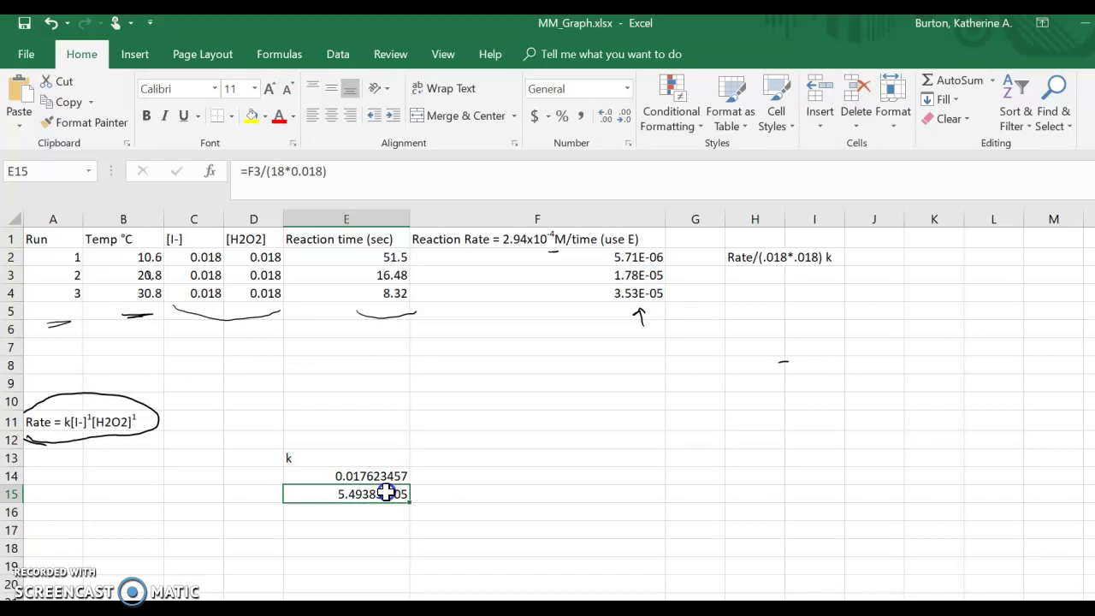
{"action": "left_click", "coordinate": [270, 171]}
{"action": "type", "text": ".0"}
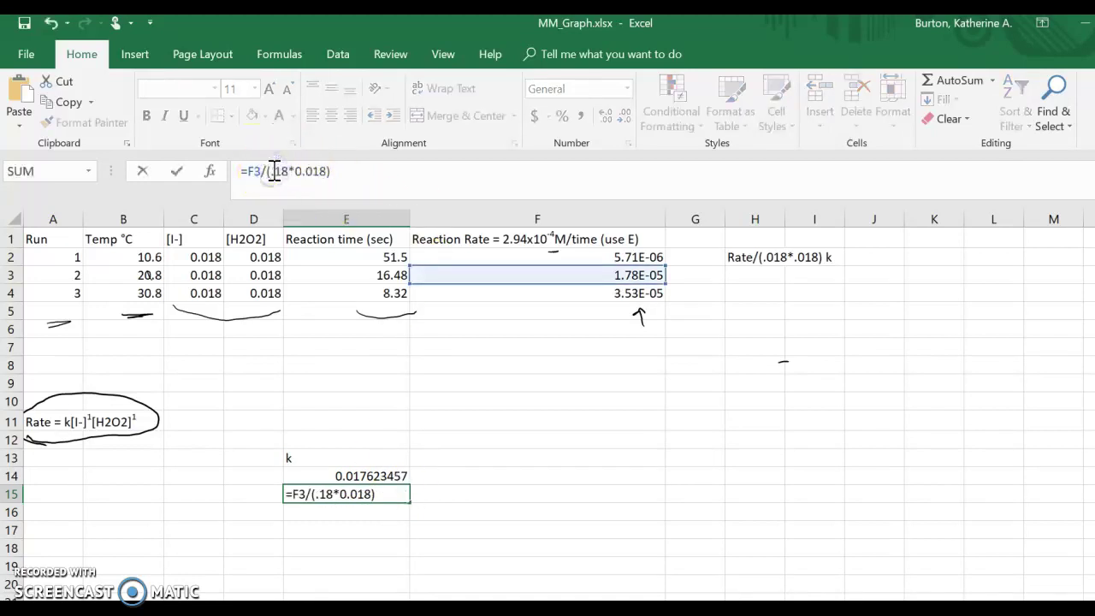
{"action": "left_click", "coordinate": [318, 526]}
{"action": "left_click", "coordinate": [349, 511]}
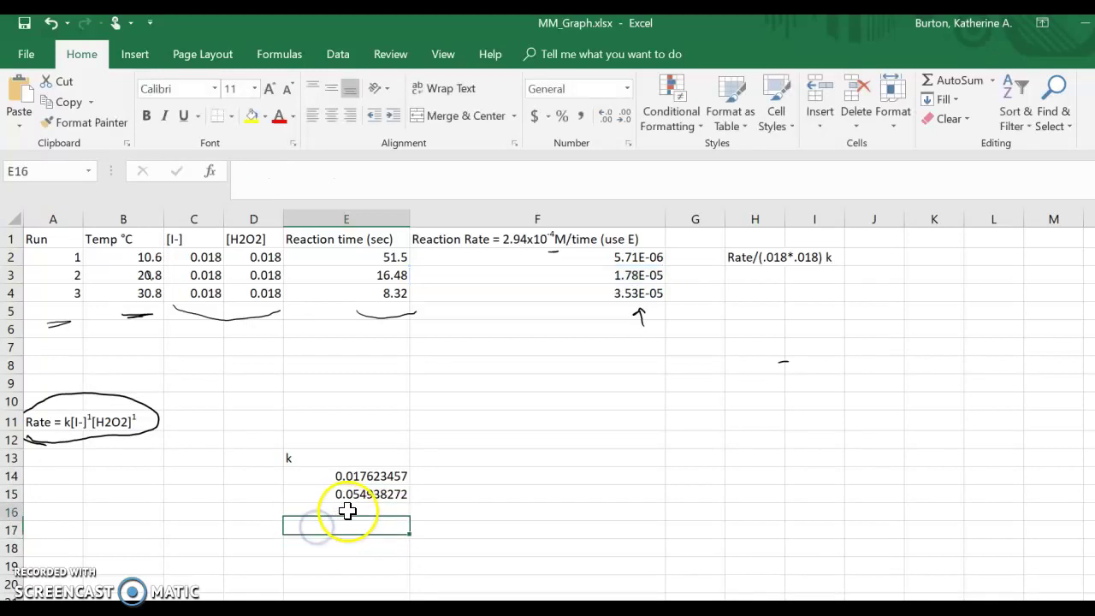
{"action": "left_click", "coordinate": [640, 295]}
{"action": "type", "text": "="}
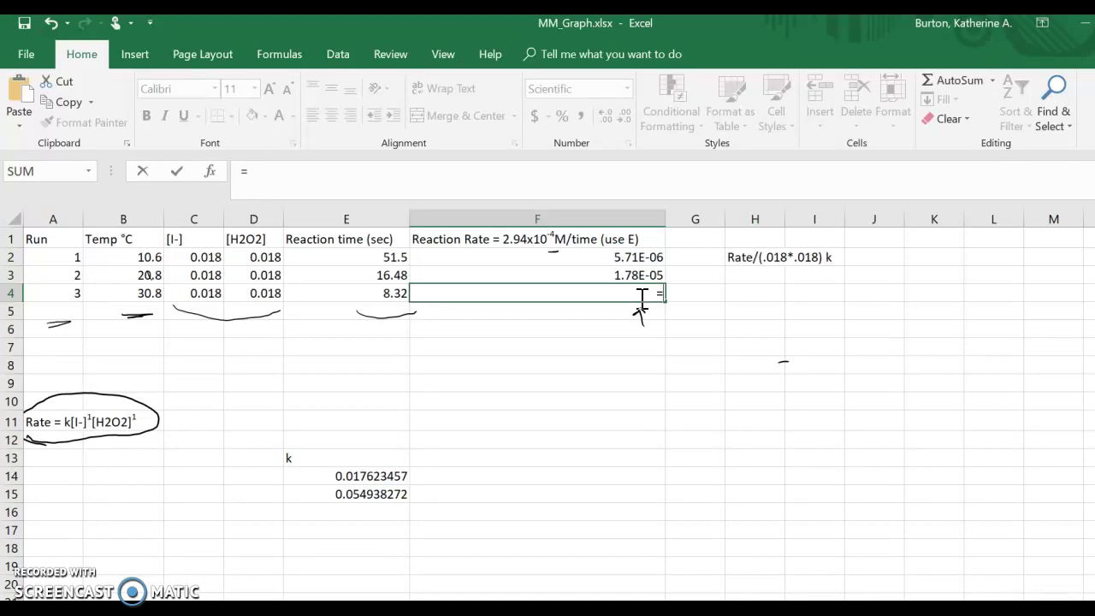
{"action": "key", "text": "Escape"}
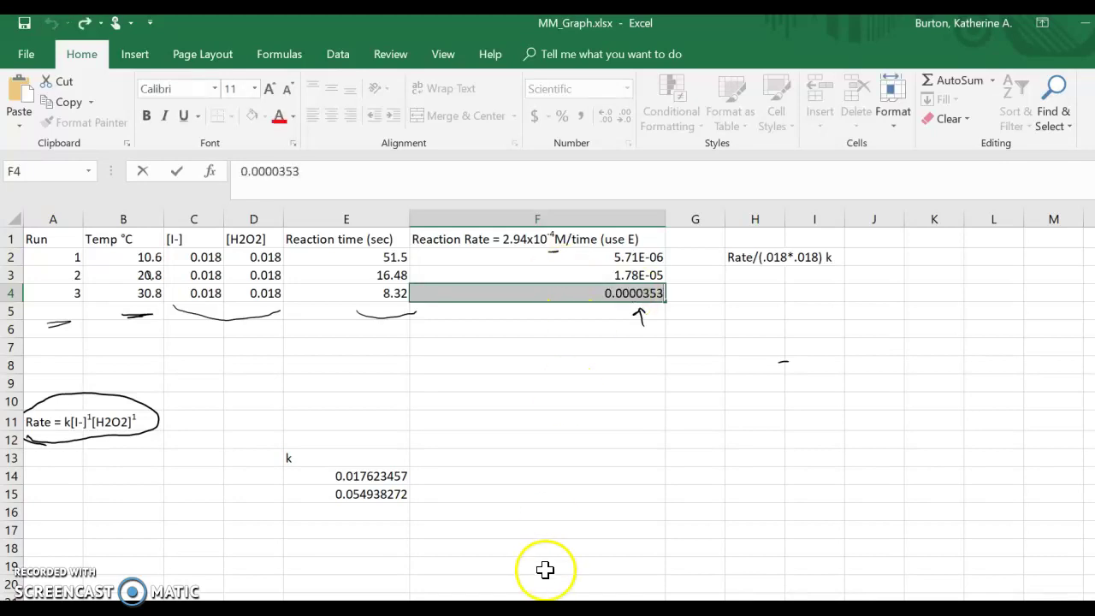
- Calculate the rate constant for run 3 in E16 as =F4/(.018*.018)
{"action": "left_click", "coordinate": [363, 510]}
{"action": "type", "text": "="}
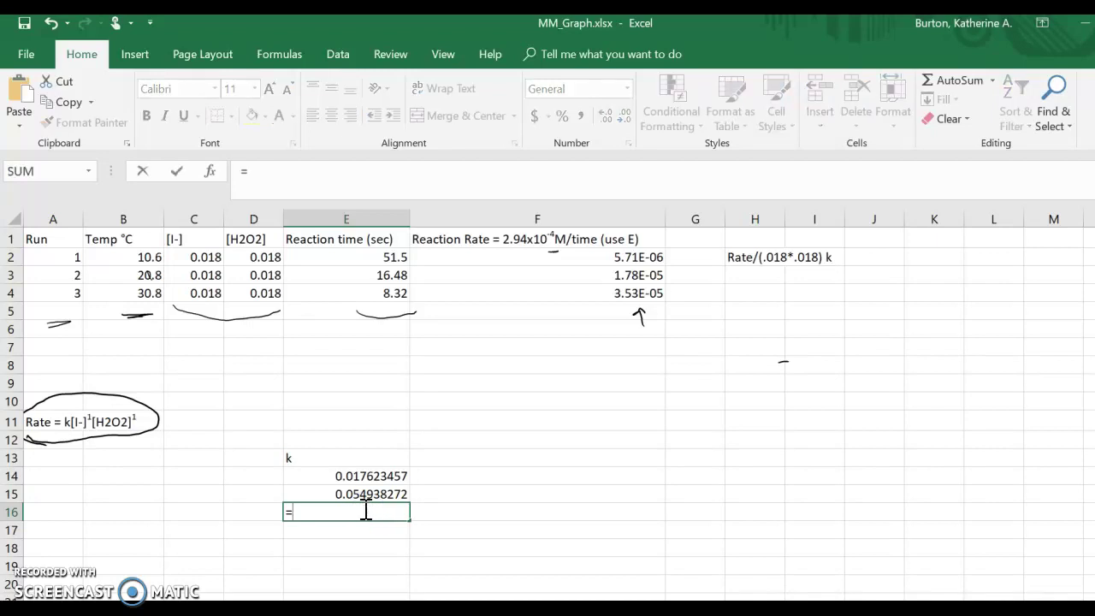
{"action": "left_click", "coordinate": [619, 293]}
{"action": "type", "text": "/(.018*.01"}
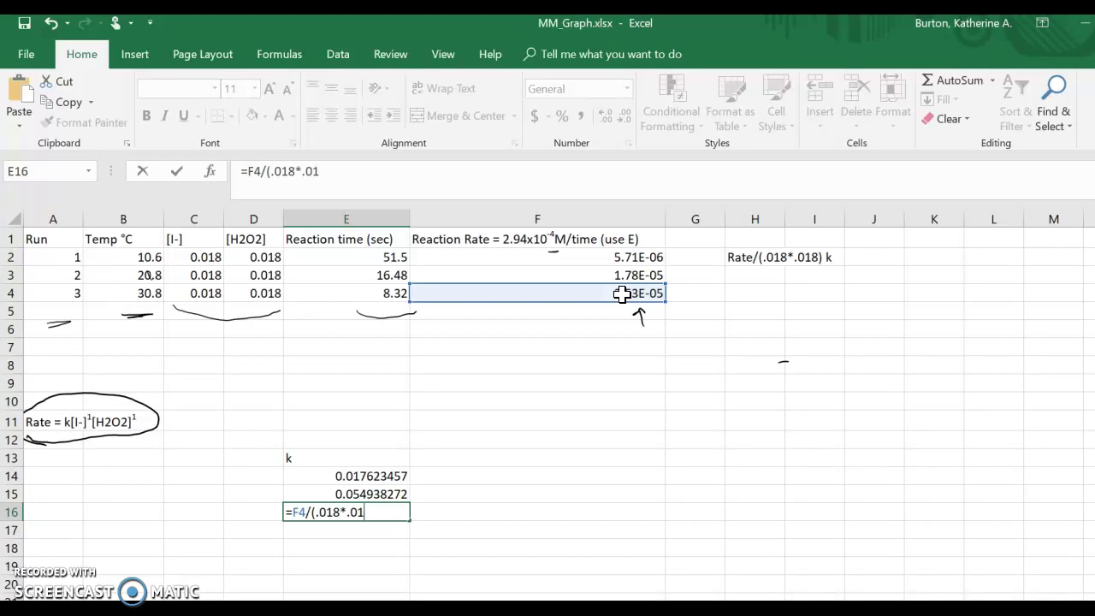
{"action": "type", "text": "8)"}
{"action": "key", "text": "Return"}
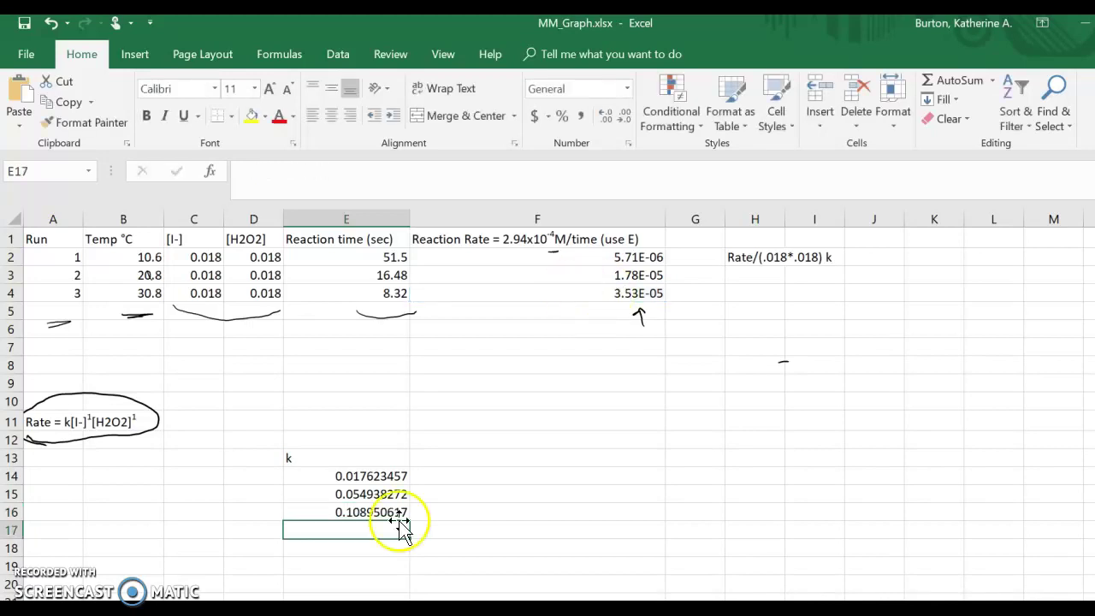
- Enter the column heading "T in K" in D13, beside the k heading
{"action": "left_click", "coordinate": [264, 457]}
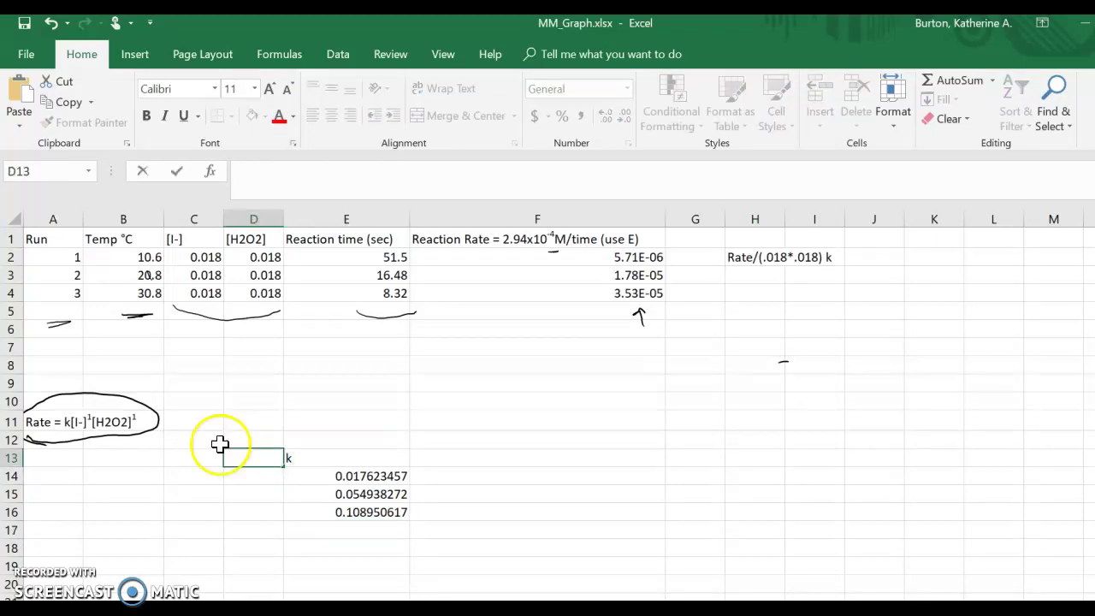
{"action": "left_click", "coordinate": [185, 459]}
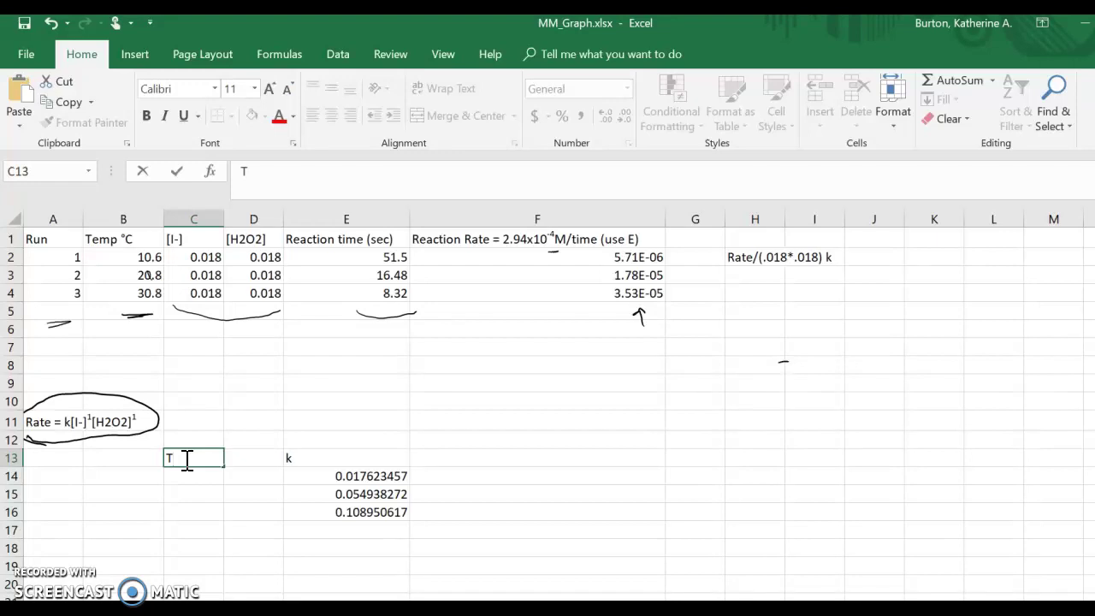
{"action": "left_click", "coordinate": [167, 472]}
{"action": "left_click", "coordinate": [261, 460]}
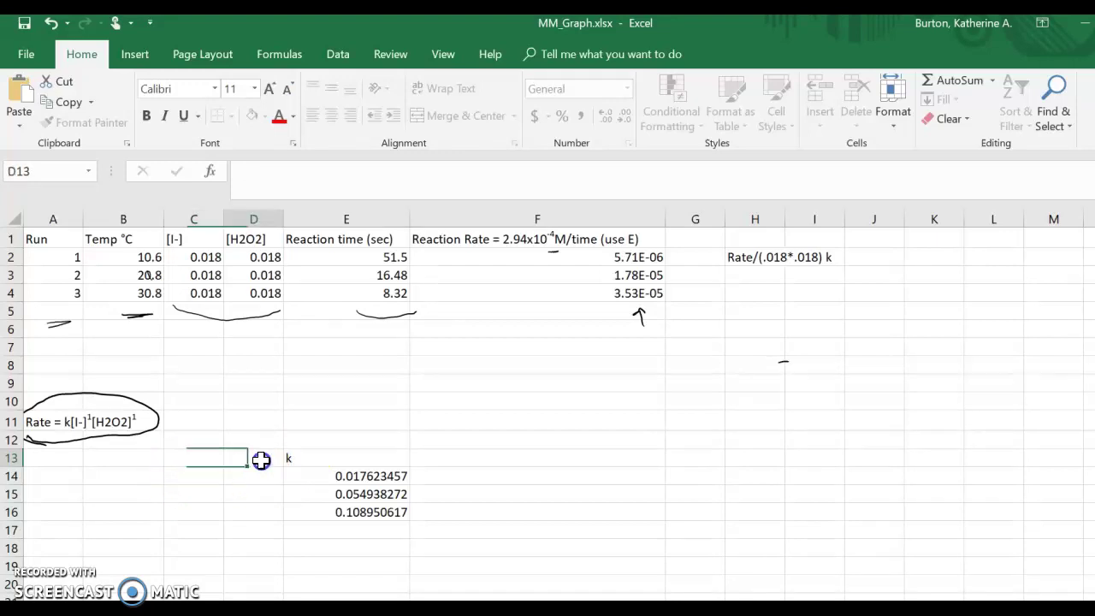
{"action": "type", "text": "T in K"}
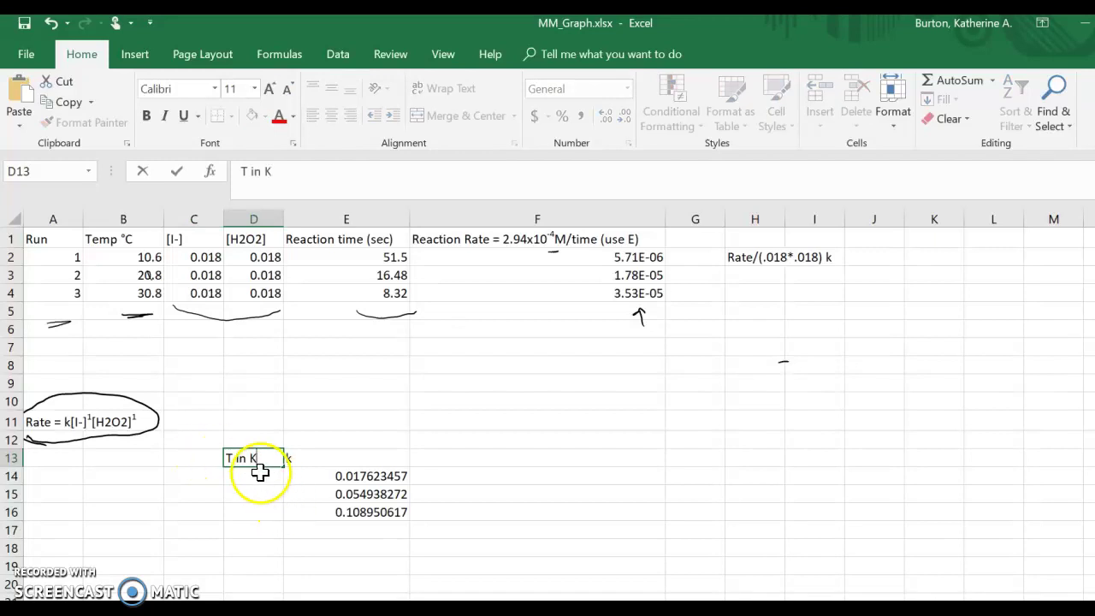
- Convert the run 1 temperature in D14 with =B2+271.15 and fill the formula down to D16
{"action": "left_click", "coordinate": [259, 470]}
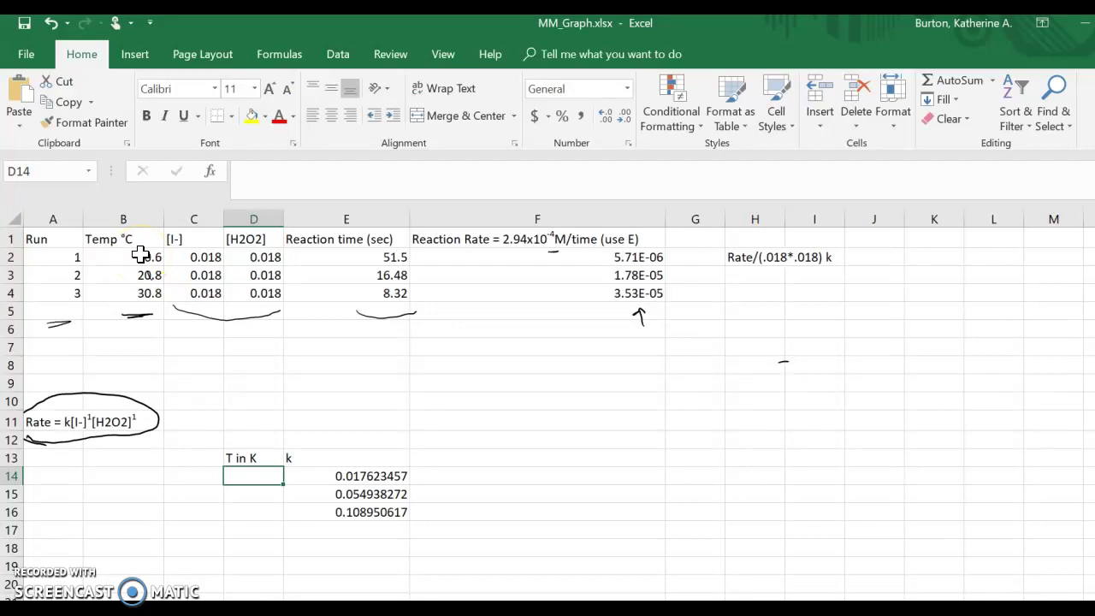
{"action": "type", "text": "="}
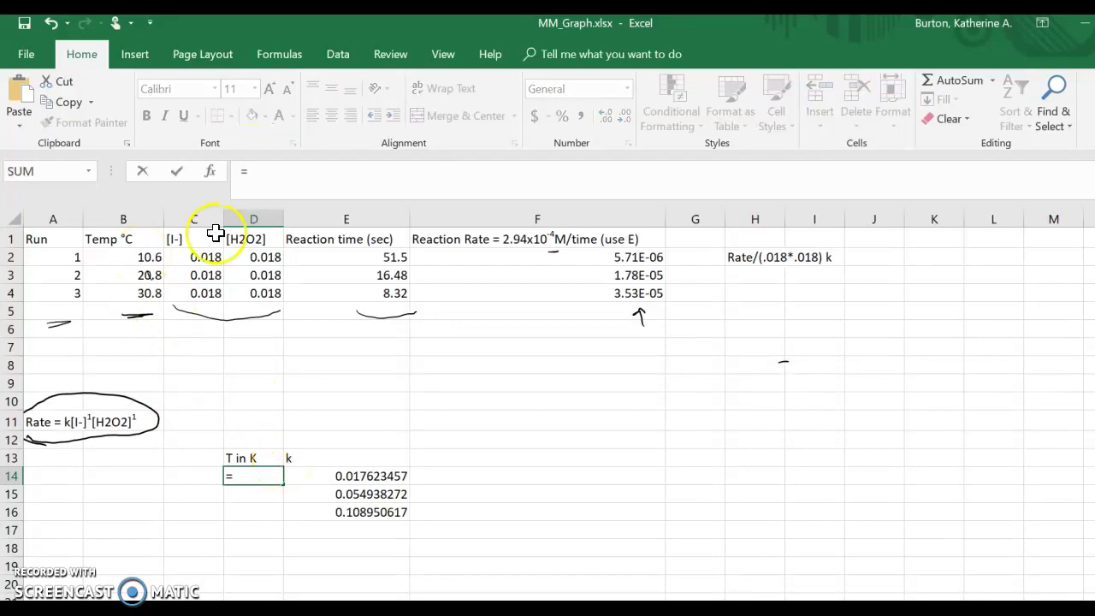
{"action": "left_click", "coordinate": [125, 258]}
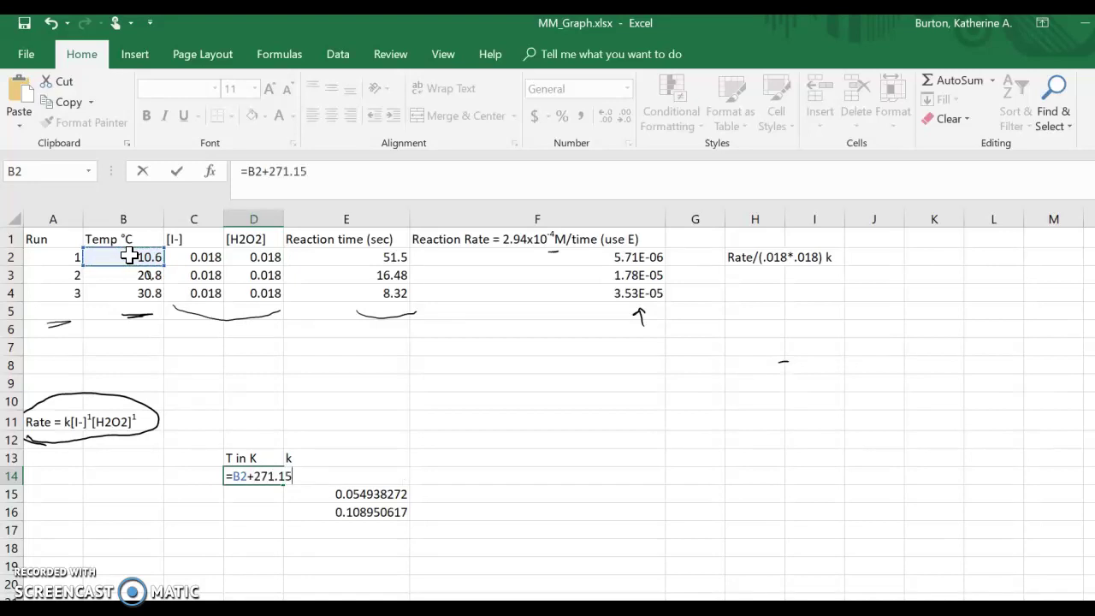
{"action": "key", "text": "Return"}
{"action": "left_click", "coordinate": [256, 476]}
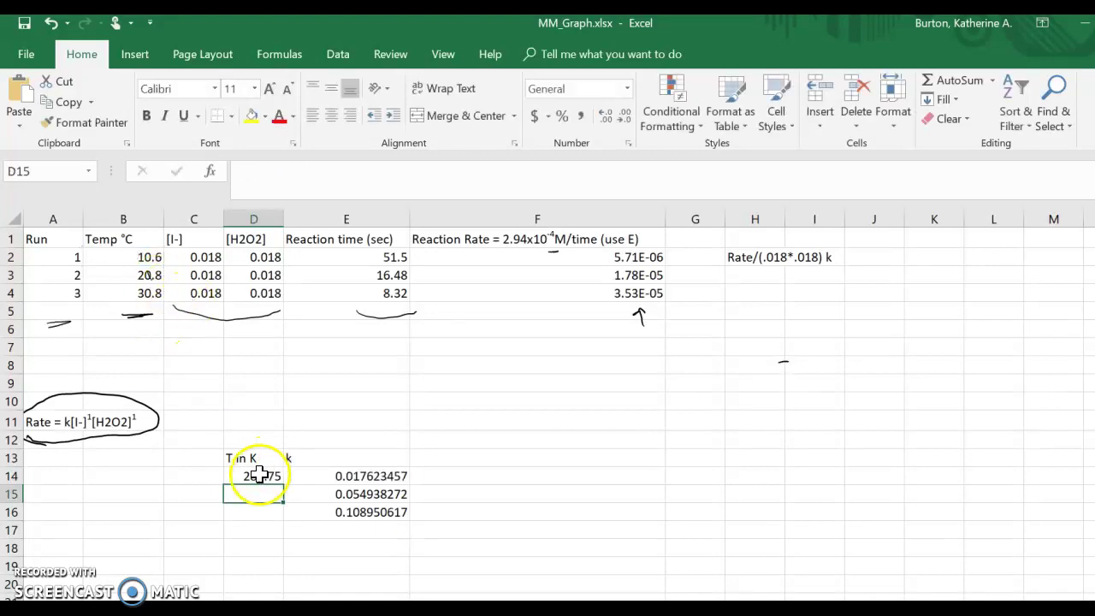
{"action": "left_click_drag", "start_coordinate": [283, 484], "coordinate": [273, 513]}
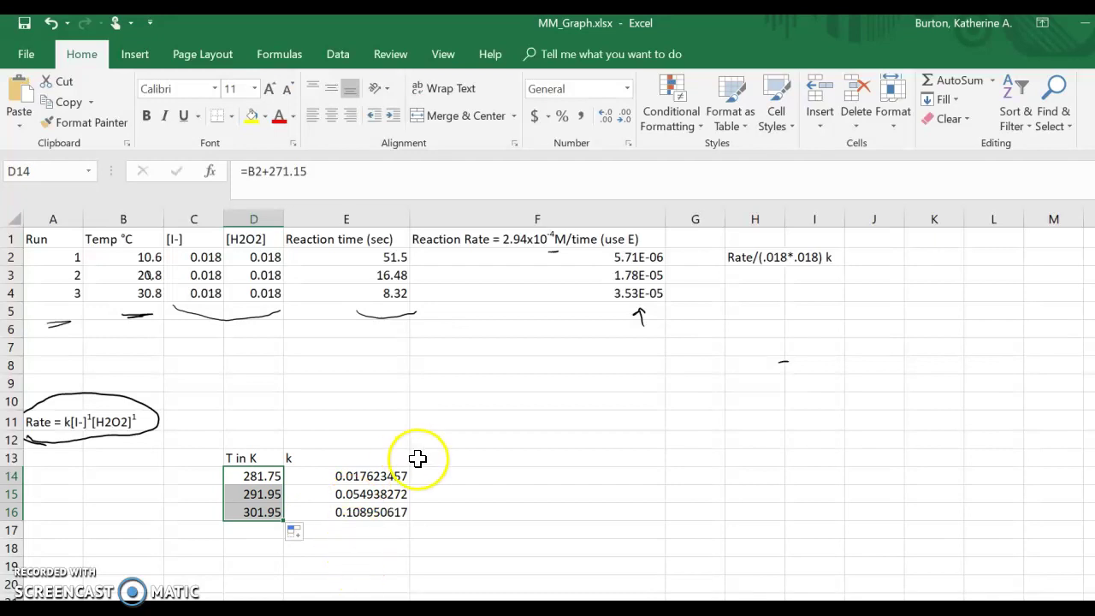
- Add the column headings "1/T" in F13 and "ln k" in G13
{"action": "left_click", "coordinate": [508, 468]}
{"action": "left_click", "coordinate": [504, 458]}
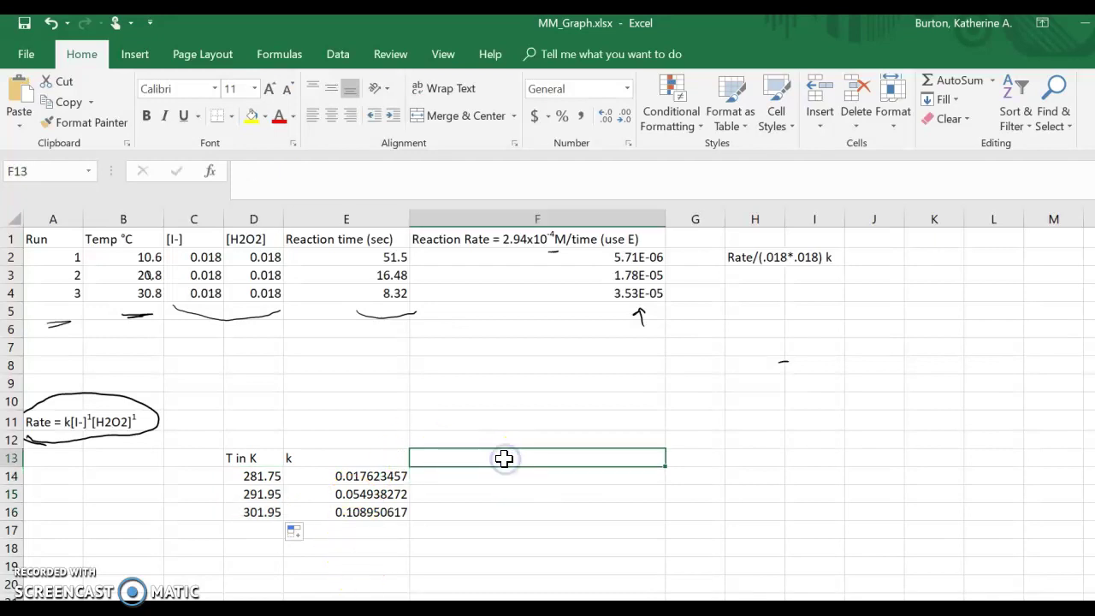
{"action": "type", "text": "1/T"}
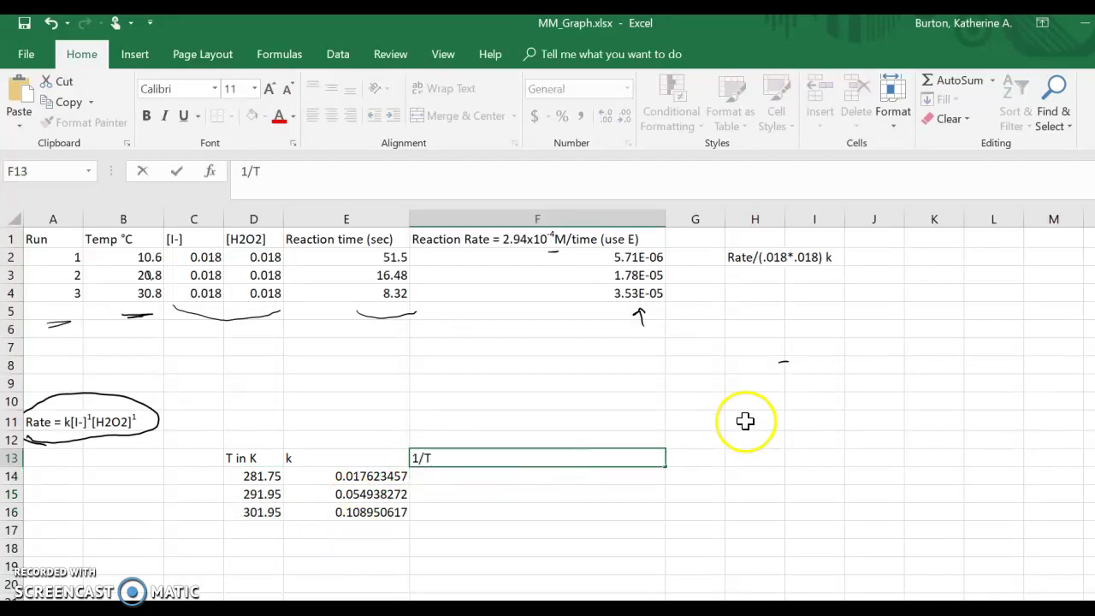
{"action": "left_click", "coordinate": [707, 461]}
{"action": "type", "text": "ln k"}
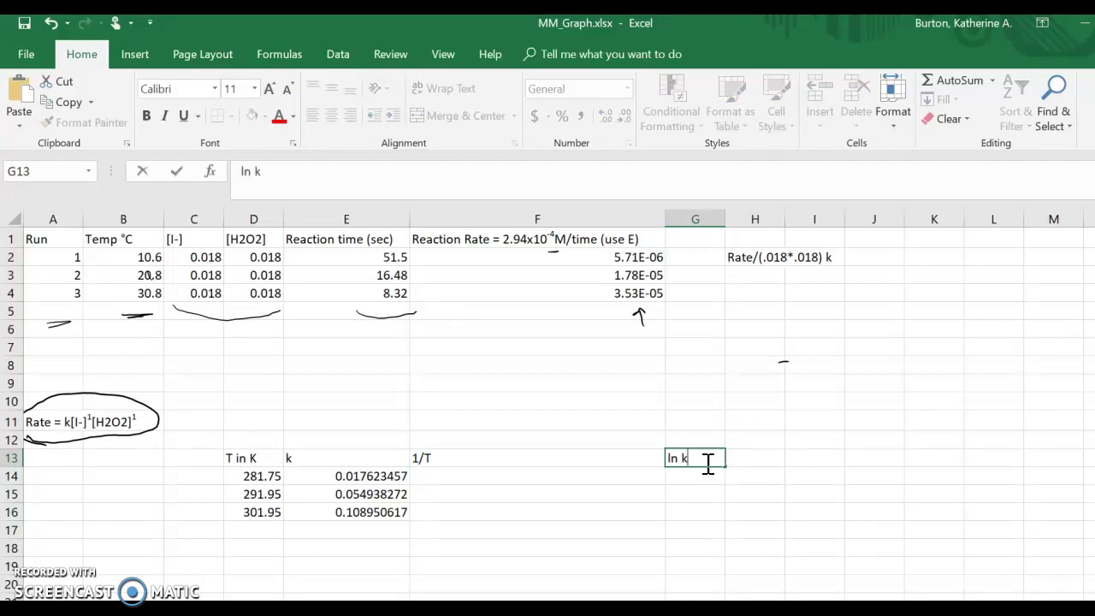
- Calculate the inverse temperature in F14 as =1/D14 and fill the formula down to F16
{"action": "left_click", "coordinate": [484, 476]}
{"action": "type", "text": "=1/"}
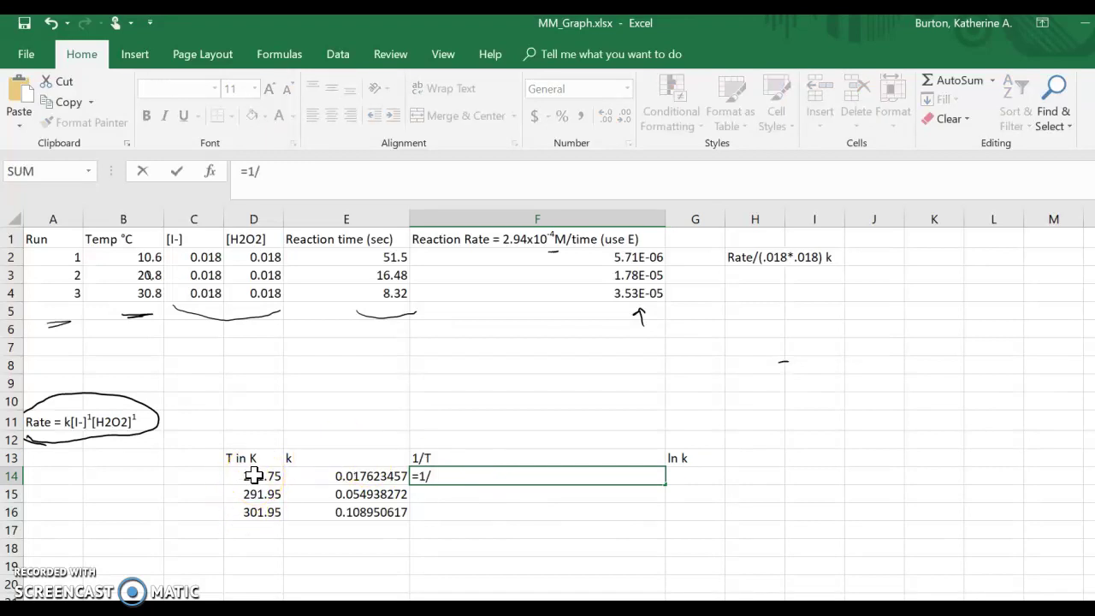
{"action": "left_click", "coordinate": [257, 476]}
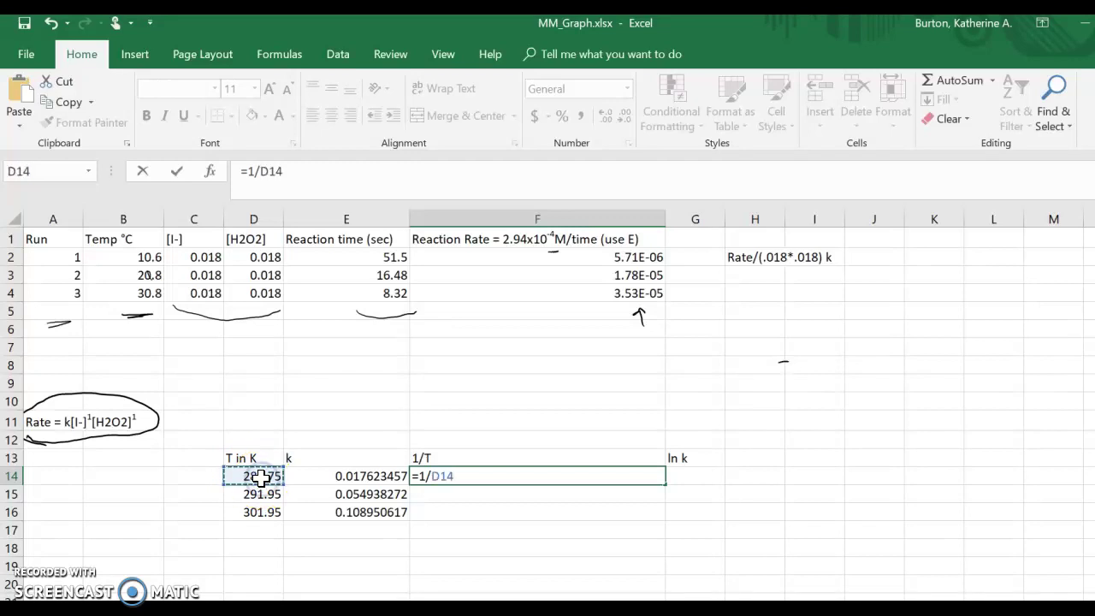
{"action": "key", "text": "Return"}
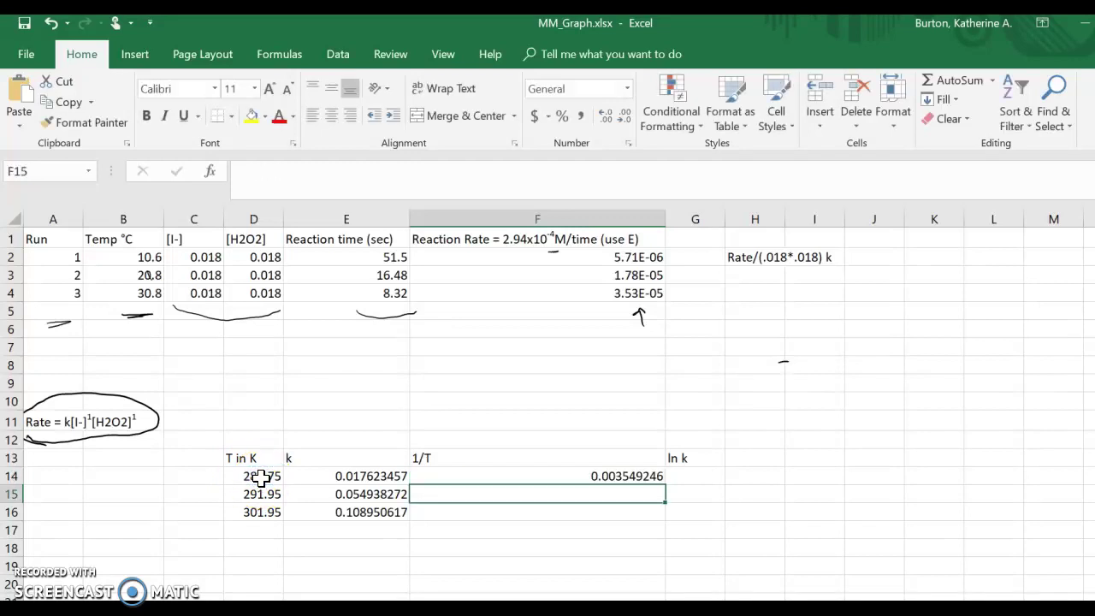
{"action": "left_click", "coordinate": [627, 476]}
{"action": "left_click_drag", "start_coordinate": [665, 484], "coordinate": [664, 516]}
- Calculate the natural log of k in G14 as =LN(E14) and fill the formula down to G16
{"action": "left_click", "coordinate": [699, 477]}
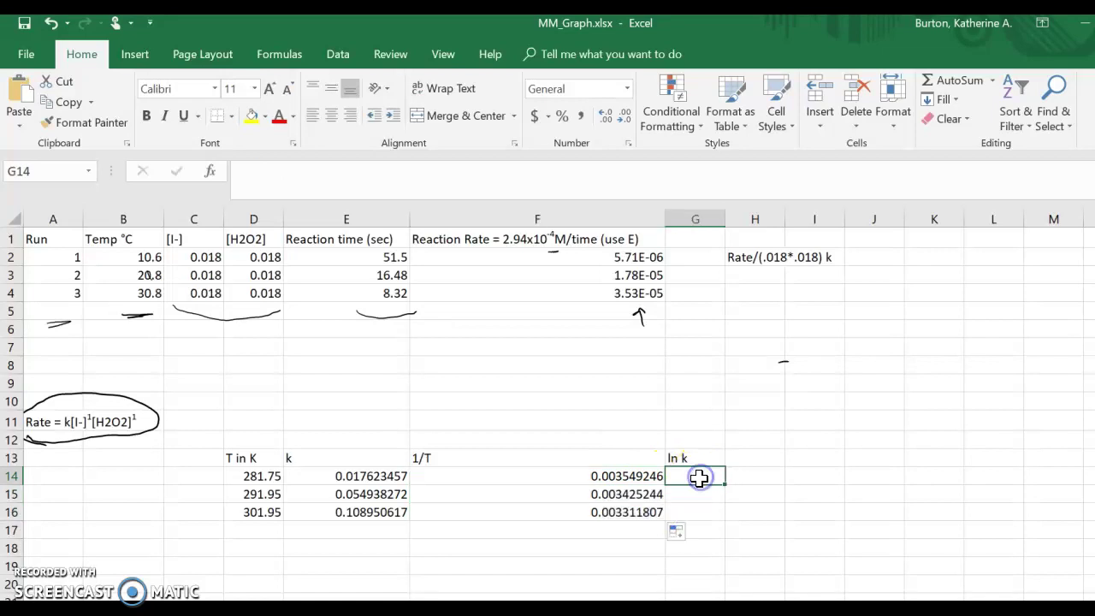
{"action": "type", "text": "=ln("}
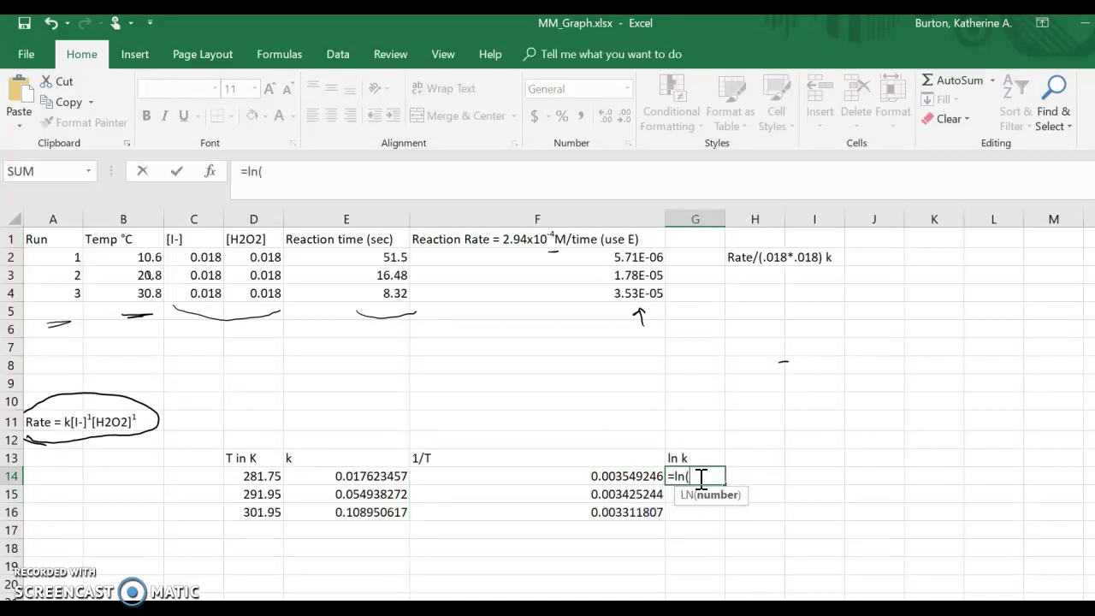
{"action": "left_click", "coordinate": [332, 477]}
{"action": "type", "text": ")"}
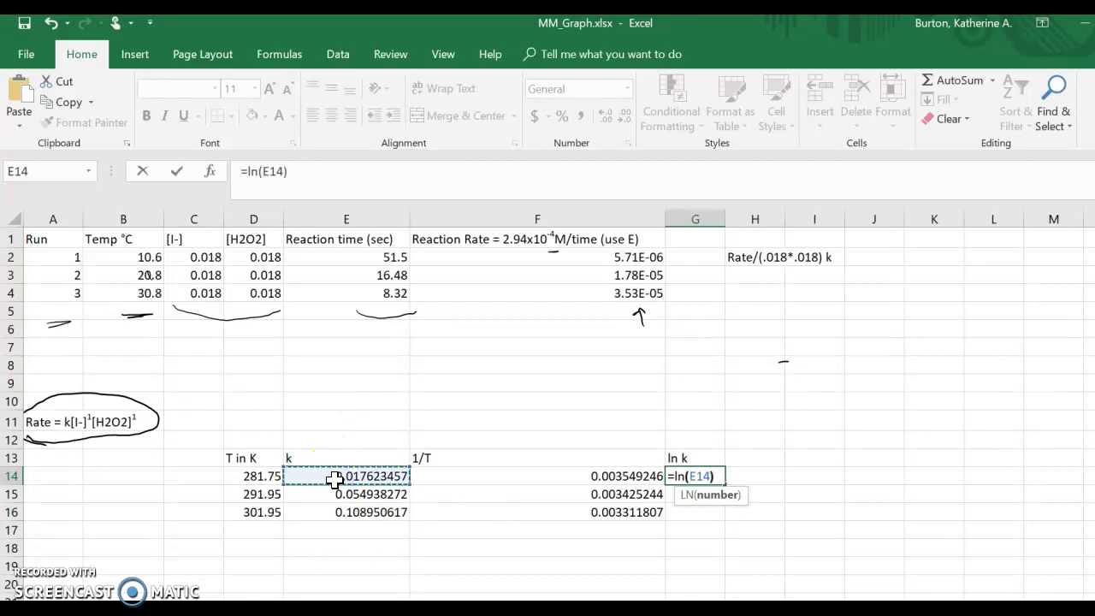
{"action": "key", "text": "Return"}
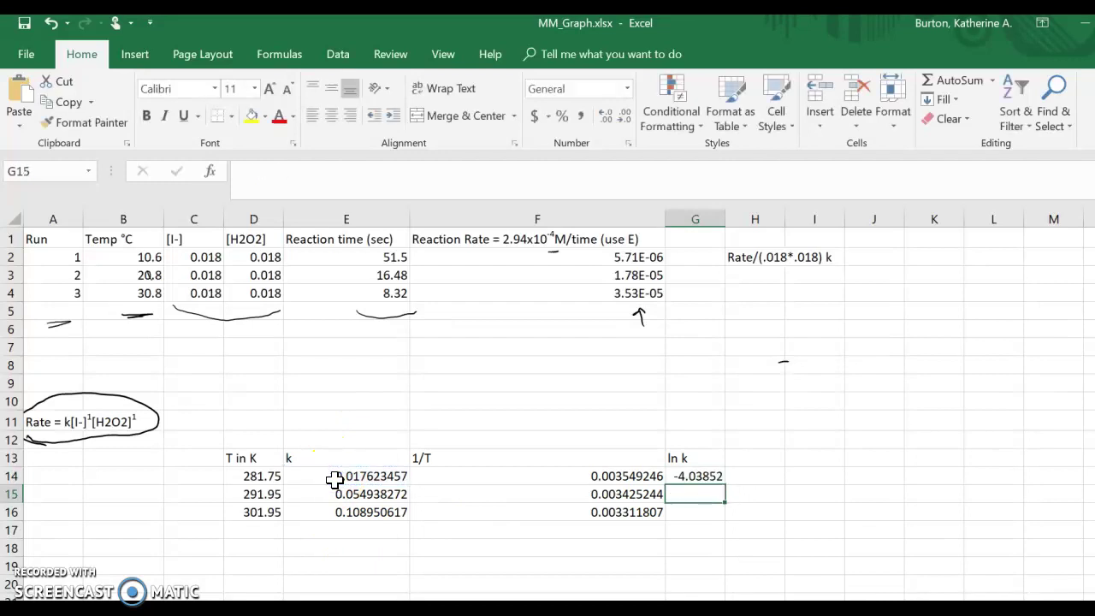
{"action": "left_click", "coordinate": [691, 477]}
{"action": "left_click_drag", "start_coordinate": [725, 484], "coordinate": [722, 521]}
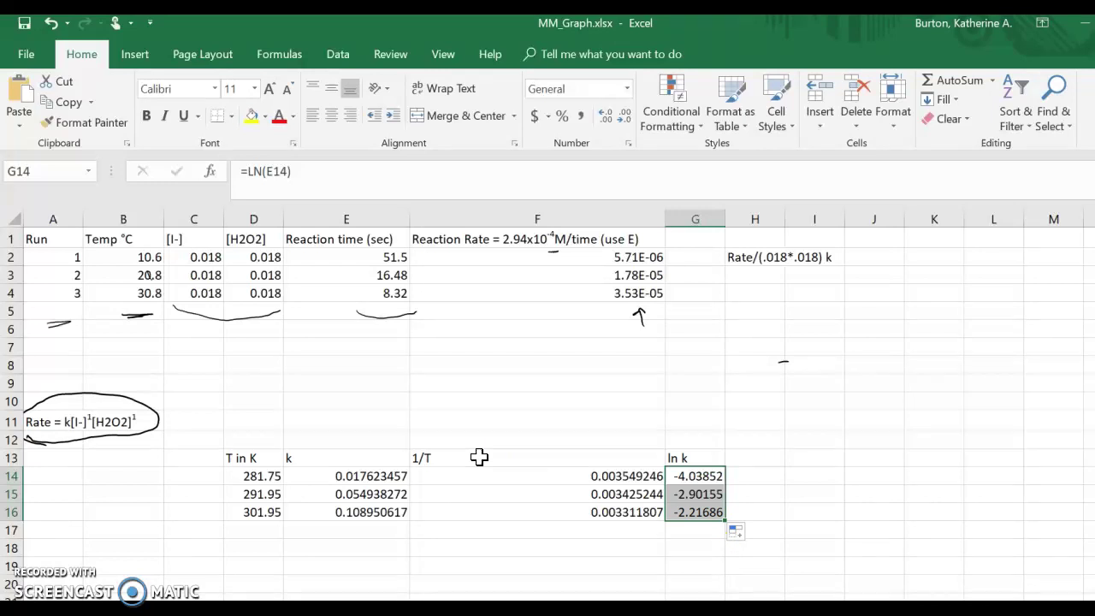
- Handwrite the equation ln k = -(Ea/R)(1/T) + b in ink on the blank cells below the Rate/(.018*.018) note
{"action": "left_click", "coordinate": [136, 54]}
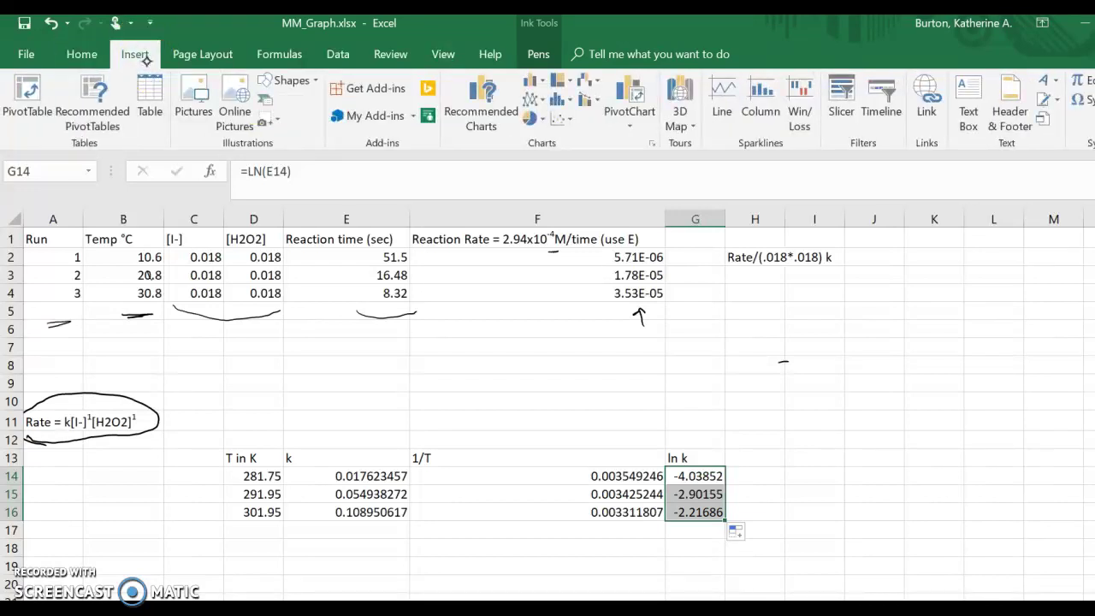
{"action": "left_click", "coordinate": [389, 55]}
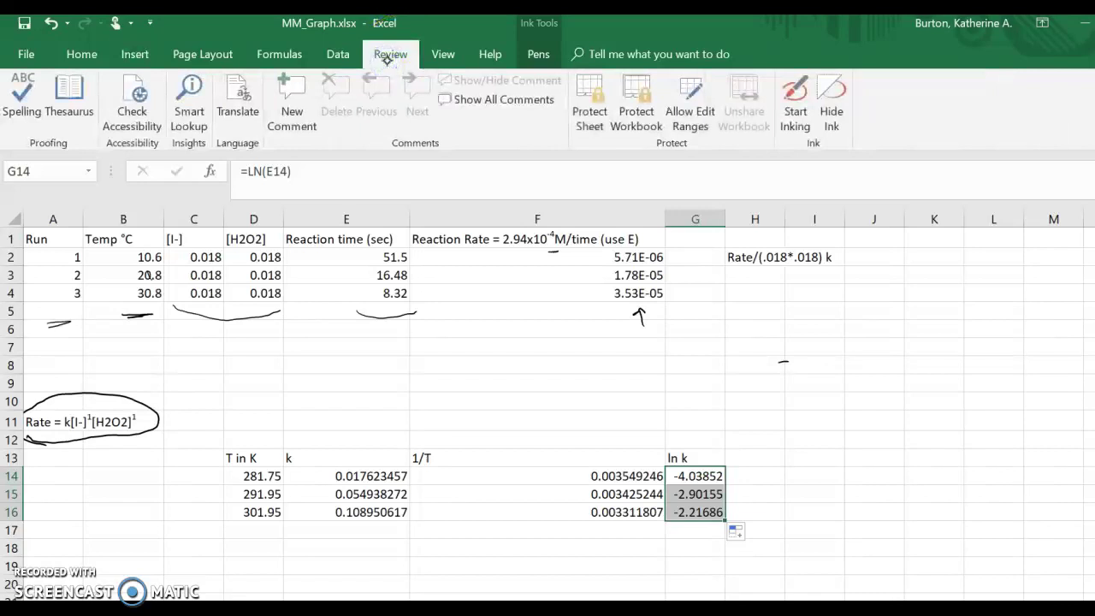
{"action": "left_click", "coordinate": [794, 100]}
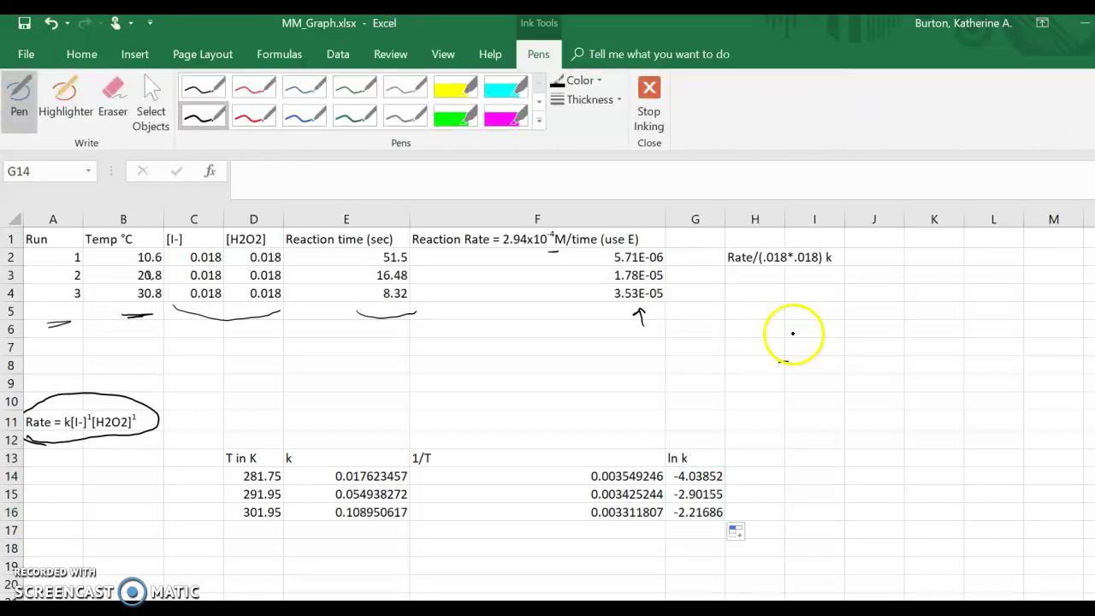
{"action": "mouse_move", "coordinate": [770, 331]}
{"action": "left_mouse_down"}
{"action": "mouse_move", "coordinate": [767, 363]}
{"action": "mouse_move", "coordinate": [799, 365]}
{"action": "mouse_move", "coordinate": [815, 337]}
{"action": "mouse_move", "coordinate": [874, 358]}
{"action": "left_mouse_up"}
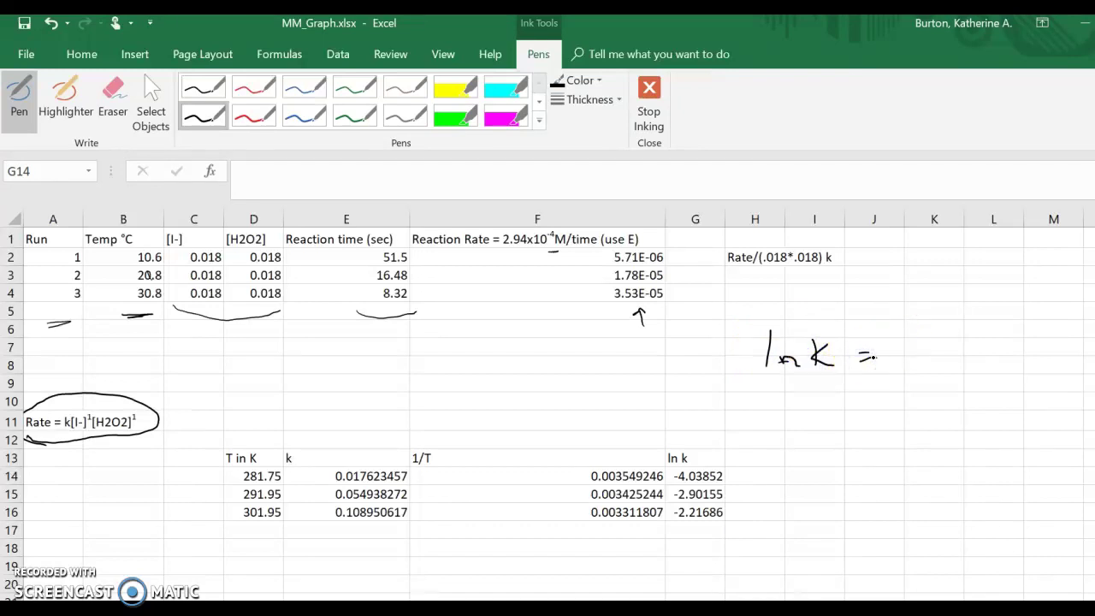
{"action": "left_click_drag", "start_coordinate": [1007, 318], "coordinate": [1013, 342]}
{"action": "mouse_move", "coordinate": [990, 355]}
{"action": "left_mouse_down"}
{"action": "mouse_move", "coordinate": [1030, 353]}
{"action": "mouse_move", "coordinate": [1016, 399]}
{"action": "left_mouse_up"}
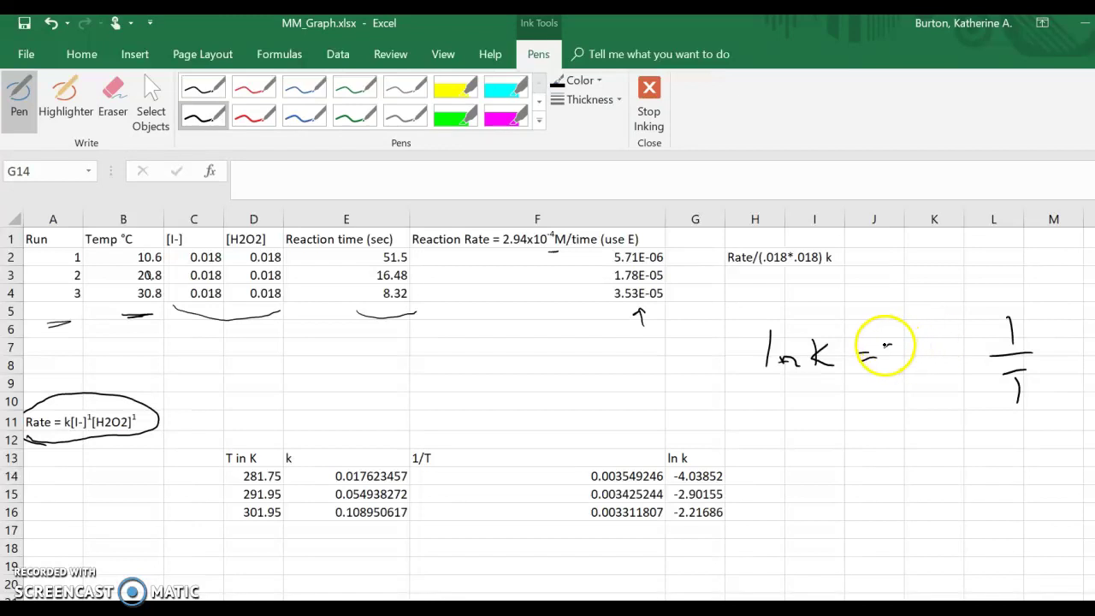
{"action": "left_click_drag", "start_coordinate": [874, 352], "coordinate": [966, 348]}
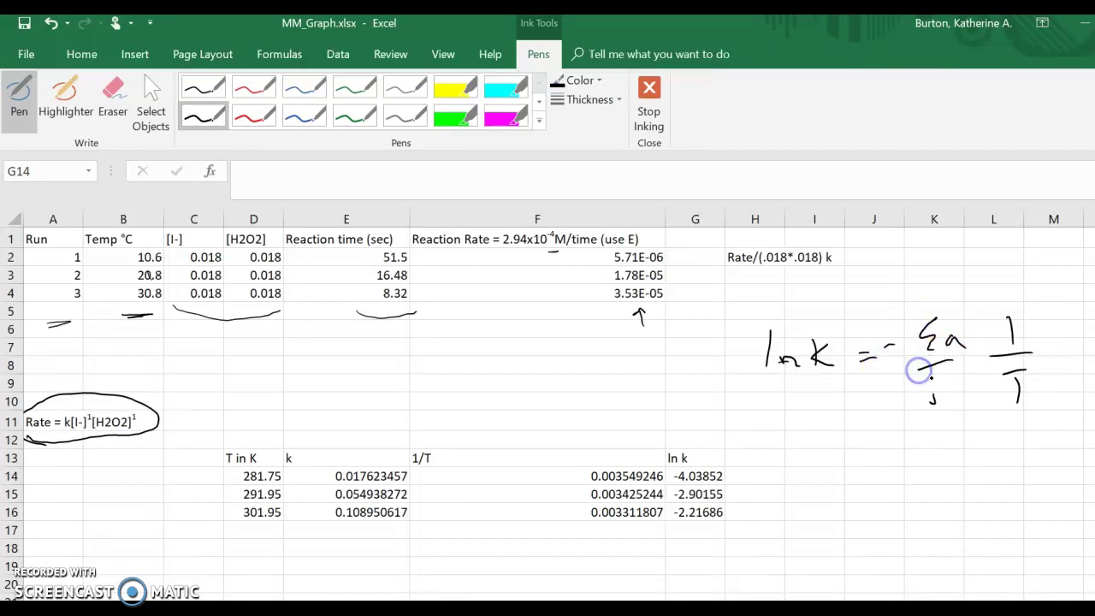
{"action": "left_click_drag", "start_coordinate": [930, 385], "coordinate": [955, 404]}
{"action": "left_click_drag", "start_coordinate": [890, 322], "coordinate": [886, 346]}
{"action": "left_click_drag", "start_coordinate": [969, 308], "coordinate": [986, 407]}
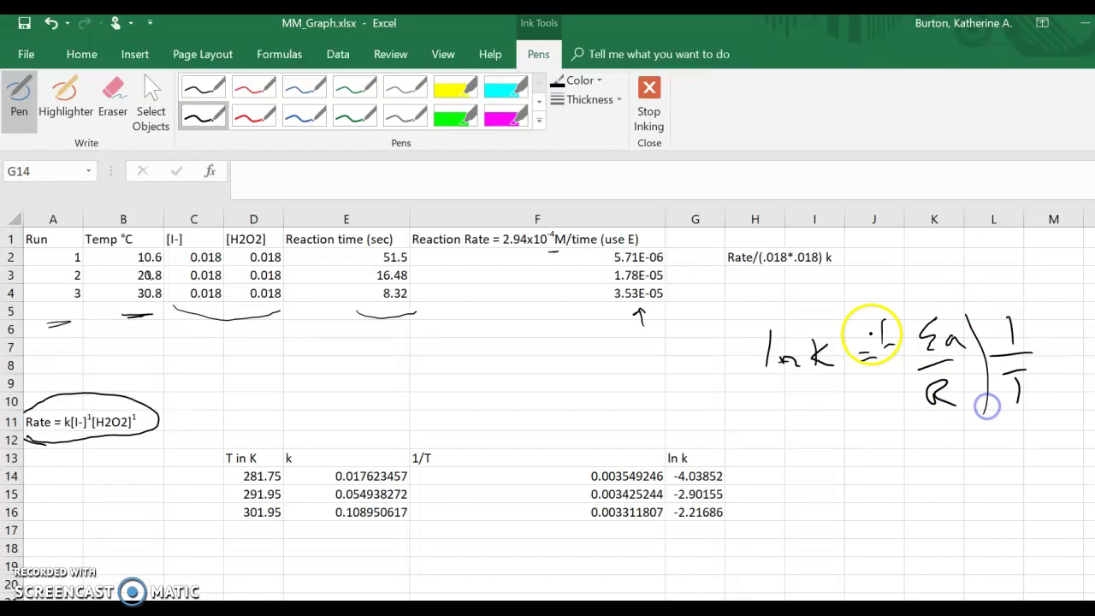
{"action": "left_click_drag", "start_coordinate": [897, 325], "coordinate": [904, 414]}
{"action": "mouse_move", "coordinate": [1045, 338]}
{"action": "left_mouse_down"}
{"action": "mouse_move", "coordinate": [1047, 355]}
{"action": "mouse_move", "coordinate": [1052, 345]}
{"action": "mouse_move", "coordinate": [1074, 357]}
{"action": "left_mouse_up"}
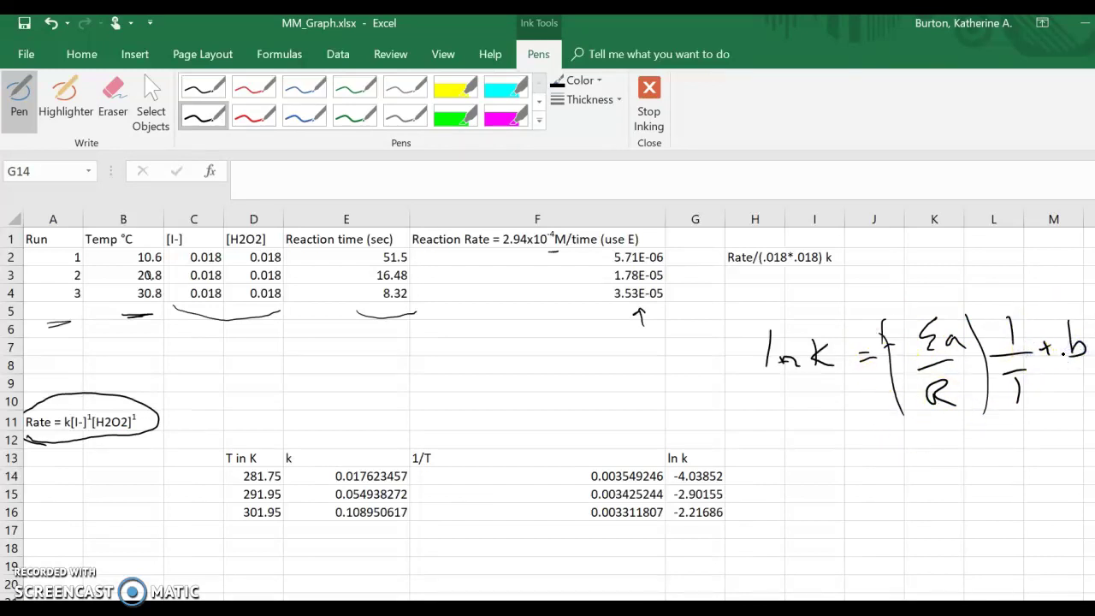
- Handwrite the line equation y = m x + b in ink directly beneath the matching terms of the ln k equation
{"action": "left_click_drag", "start_coordinate": [795, 433], "coordinate": [801, 446]}
{"action": "mouse_move", "coordinate": [815, 430]}
{"action": "left_mouse_down"}
{"action": "mouse_move", "coordinate": [804, 467]}
{"action": "mouse_move", "coordinate": [854, 432]}
{"action": "left_mouse_up"}
{"action": "mouse_move", "coordinate": [846, 443]}
{"action": "left_mouse_down"}
{"action": "mouse_move", "coordinate": [982, 430]}
{"action": "mouse_move", "coordinate": [1006, 440]}
{"action": "left_mouse_up"}
{"action": "left_click_drag", "start_coordinate": [1037, 421], "coordinate": [1052, 419]}
{"action": "mouse_move", "coordinate": [1045, 411]}
{"action": "left_mouse_down"}
{"action": "mouse_move", "coordinate": [1044, 429]}
{"action": "mouse_move", "coordinate": [1074, 422]}
{"action": "left_mouse_up"}
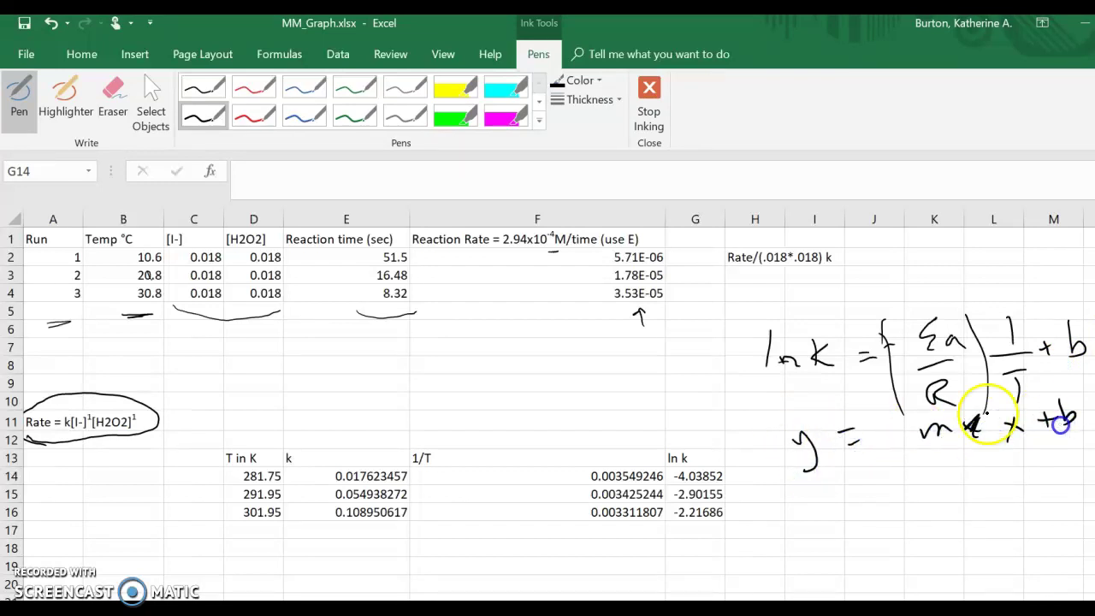
{"action": "left_click_drag", "start_coordinate": [970, 425], "coordinate": [982, 433]}
- Thicken the minus sign before Ea/R, draw an arc above the term, and stop inking
{"action": "left_click_drag", "start_coordinate": [898, 345], "coordinate": [880, 349]}
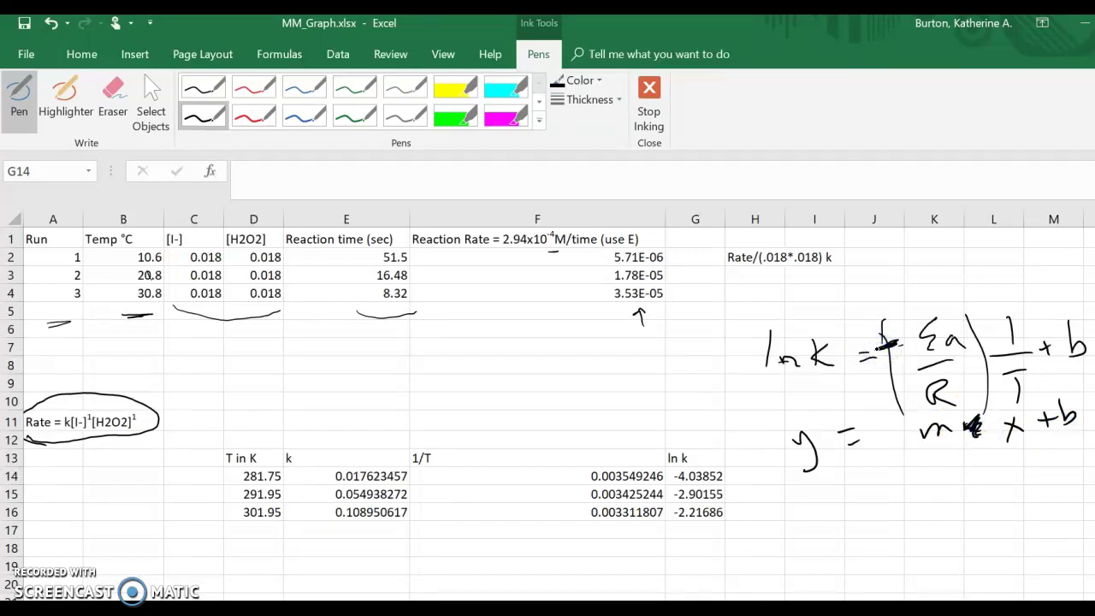
{"action": "left_click_drag", "start_coordinate": [896, 320], "coordinate": [946, 305]}
{"action": "left_click", "coordinate": [649, 89]}
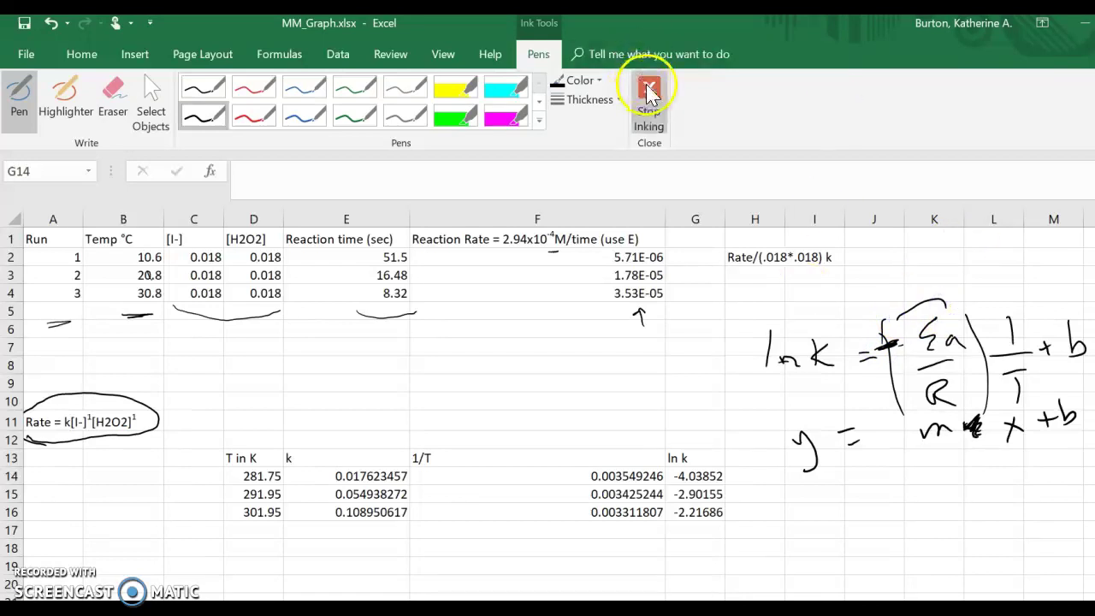
- Insert a scatter chart of ln k against 1/T from F13:G16 and enlarge it up to the first rows
{"action": "left_click_drag", "start_coordinate": [428, 459], "coordinate": [713, 514]}
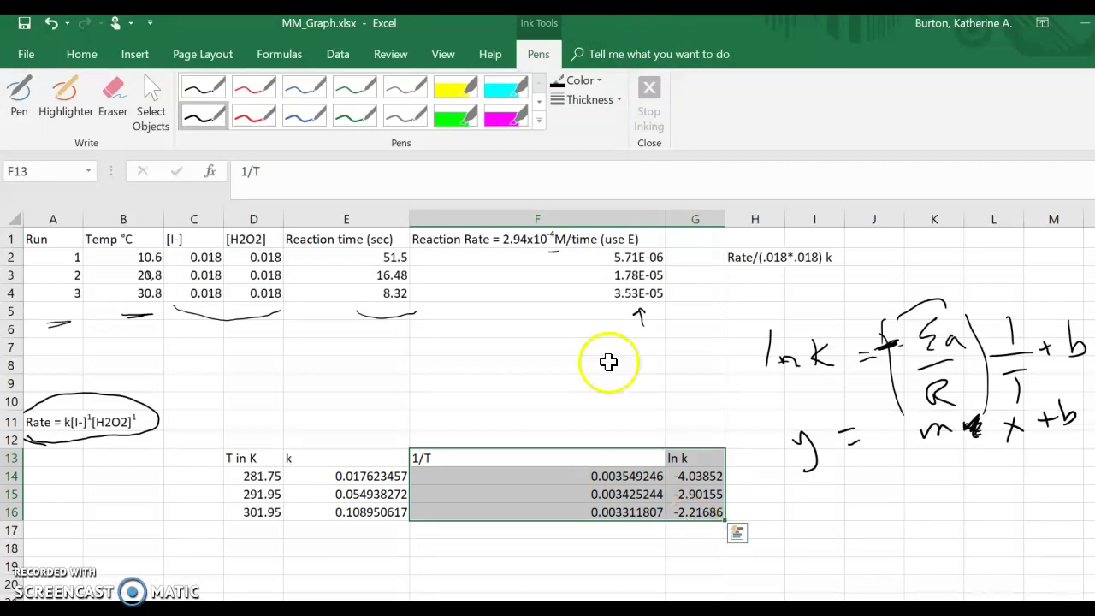
{"action": "left_click", "coordinate": [134, 56]}
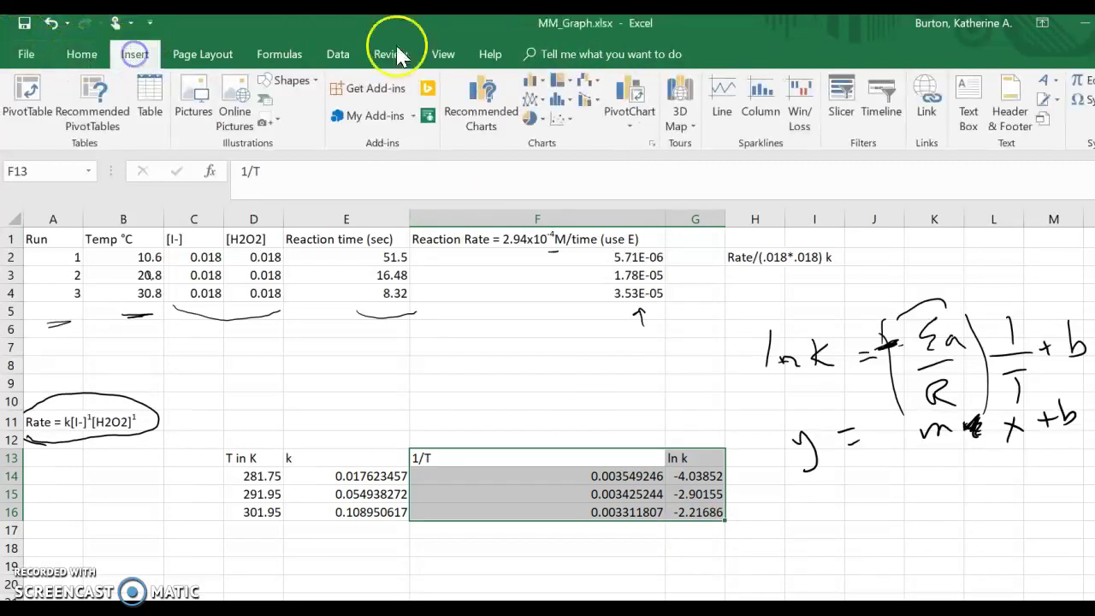
{"action": "left_click", "coordinate": [561, 118]}
{"action": "left_click", "coordinate": [575, 176]}
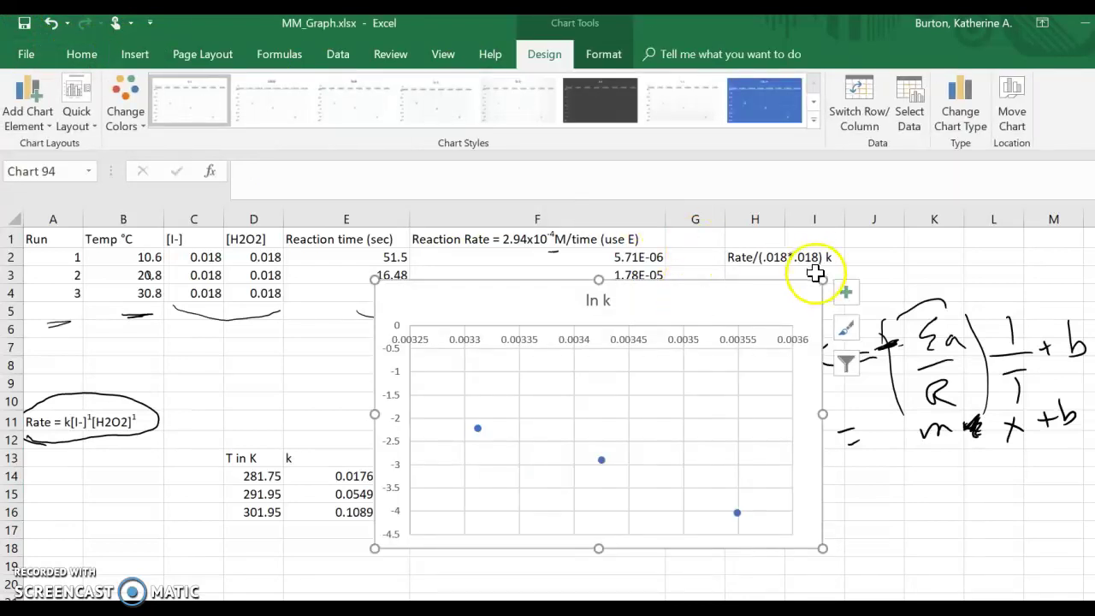
{"action": "left_click_drag", "start_coordinate": [822, 279], "coordinate": [928, 165]}
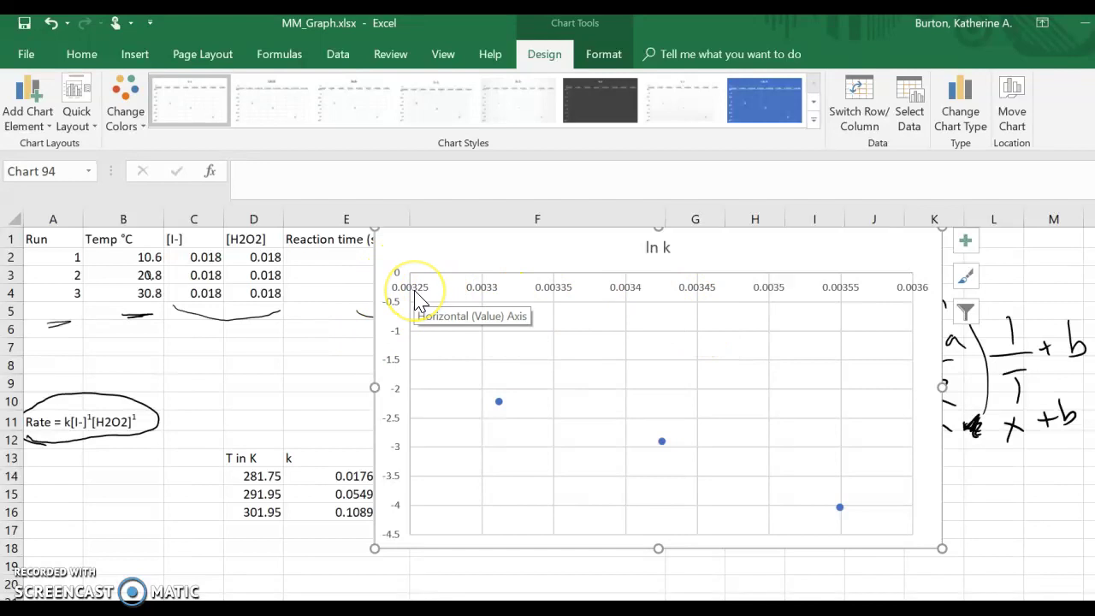
- Set the maximum bound of the chart's vertical axis to -2.0
{"action": "right_click", "coordinate": [399, 398]}
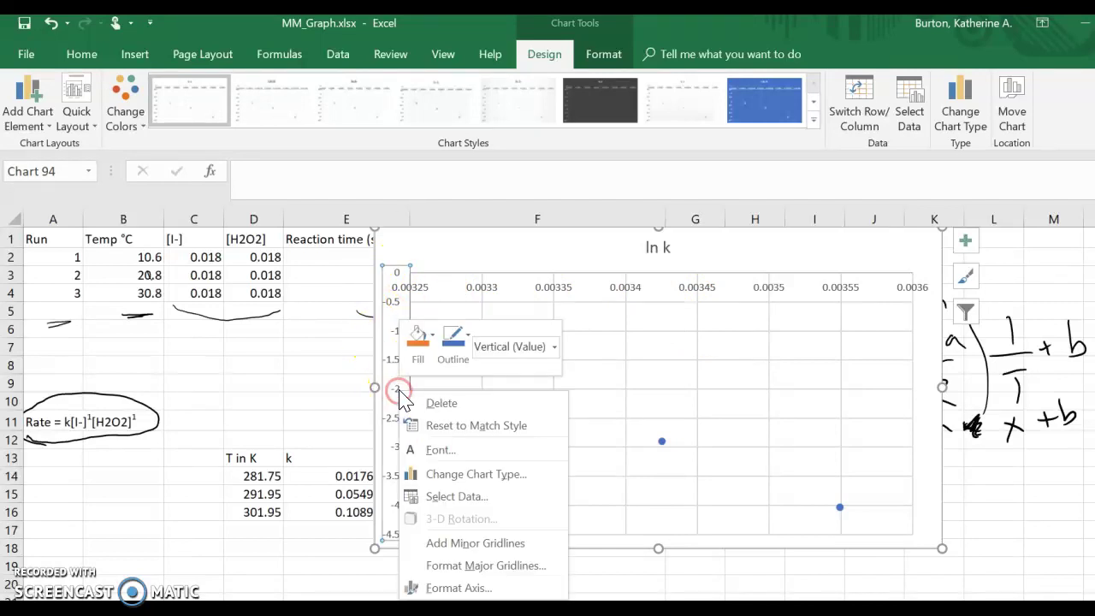
{"action": "left_click", "coordinate": [451, 588]}
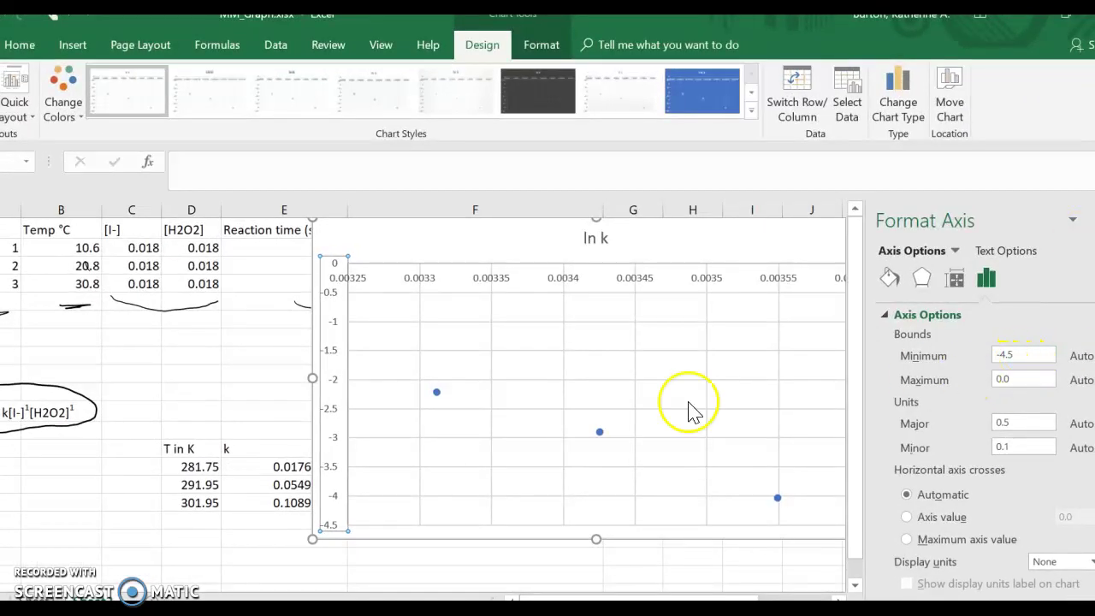
{"action": "left_click", "coordinate": [1027, 377]}
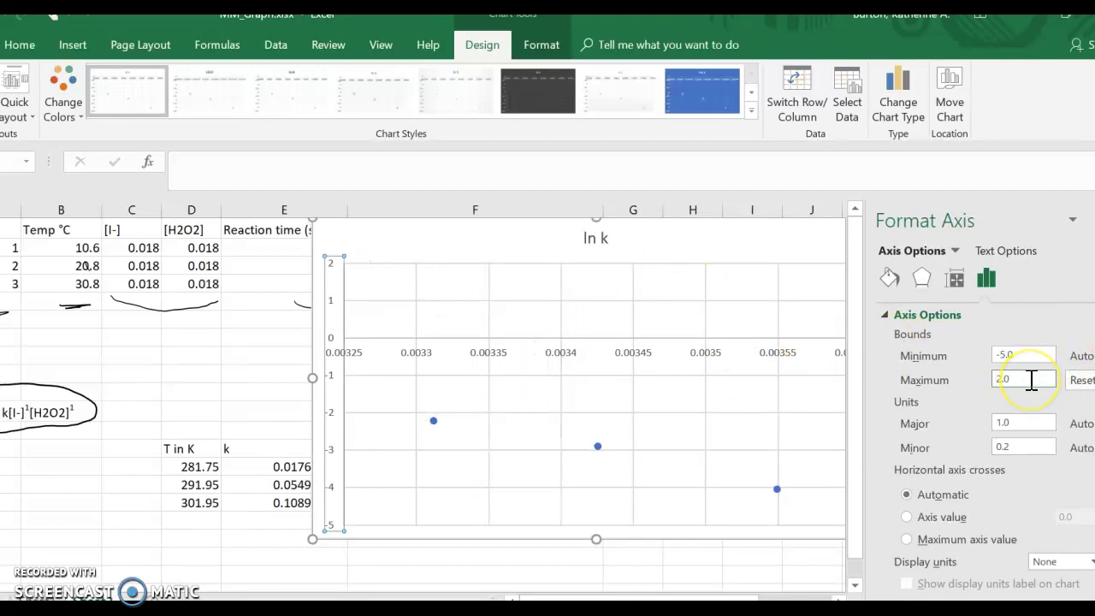
{"action": "type", "text": "-"}
{"action": "key", "text": "Return"}
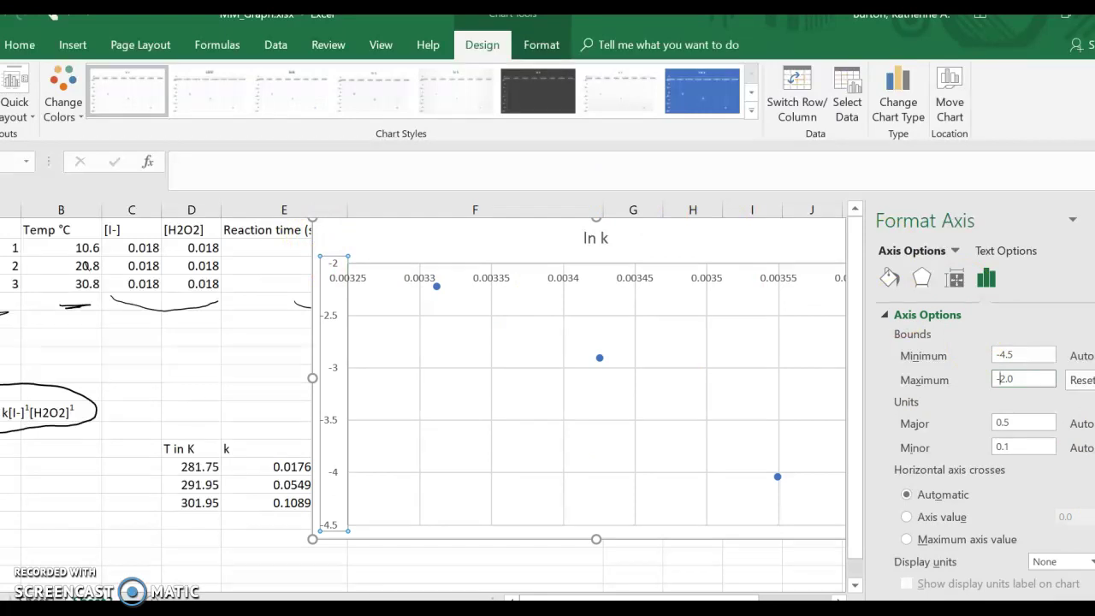
- Make the horizontal axis cross the vertical axis at the axis value -4.5 and close the axis formatting options
{"action": "scroll", "coordinate": [997, 378], "scroll_direction": "down", "scroll_amount": 3}
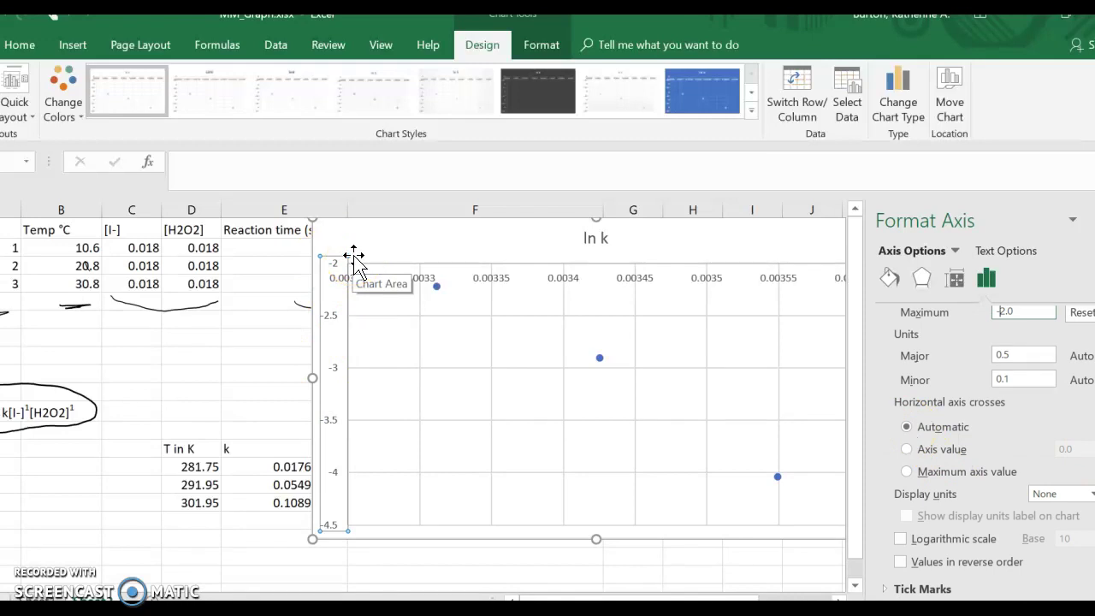
{"action": "left_click", "coordinate": [907, 449]}
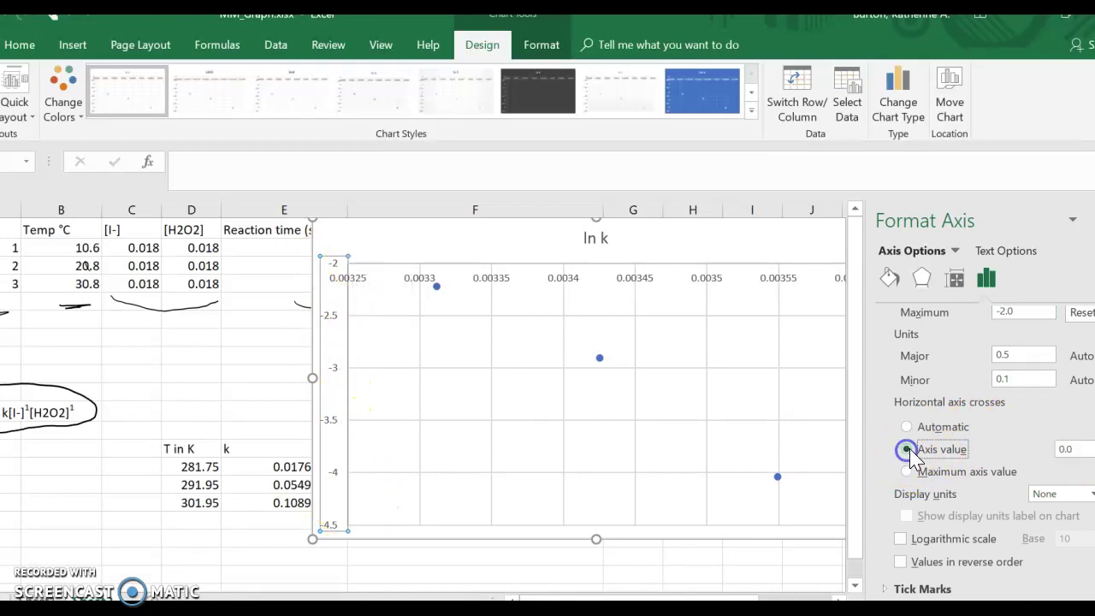
{"action": "double_click", "coordinate": [1066, 450]}
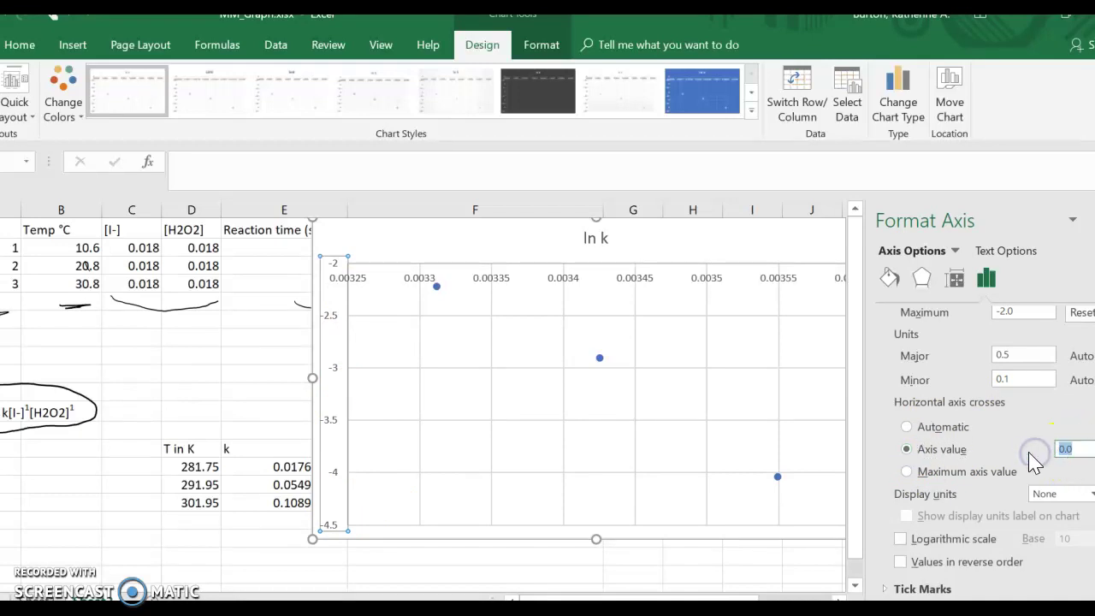
{"action": "type", "text": "-"}
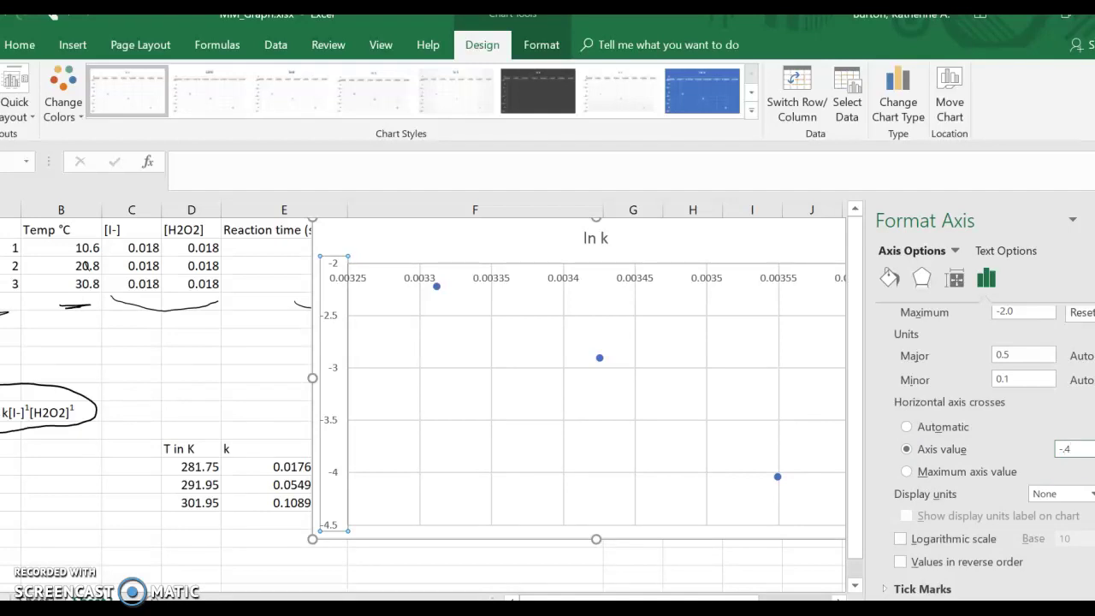
{"action": "type", "text": "4.5"}
{"action": "key", "text": "Return"}
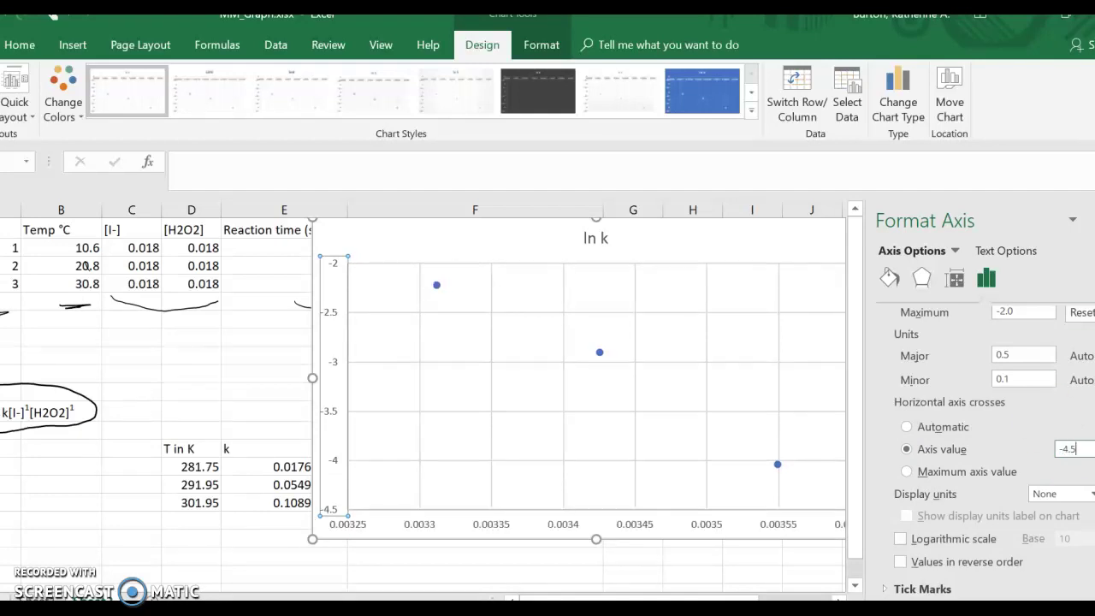
{"action": "left_click", "coordinate": [1090, 220]}
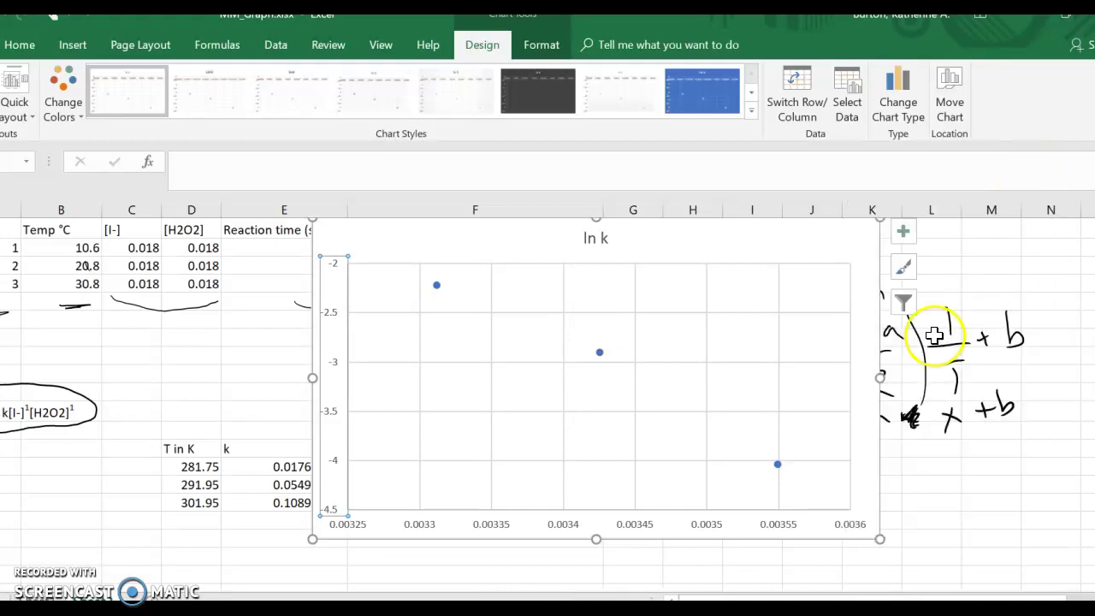
- Add axis titles to the ln k chart, keeping the chart title
{"action": "left_click", "coordinate": [905, 233]}
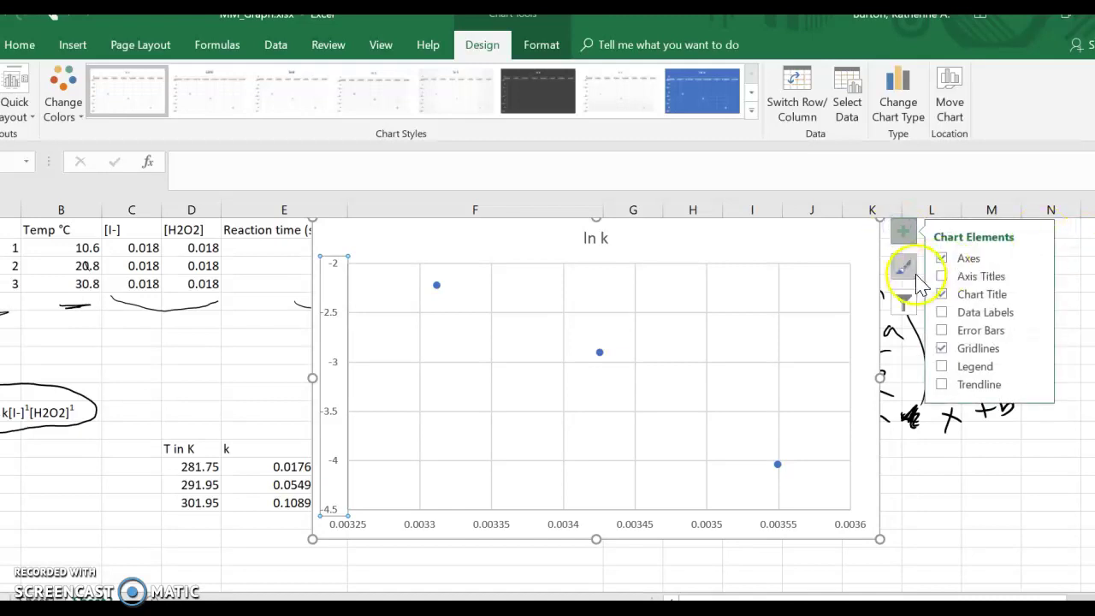
{"action": "left_click", "coordinate": [942, 275]}
{"action": "left_click", "coordinate": [943, 295]}
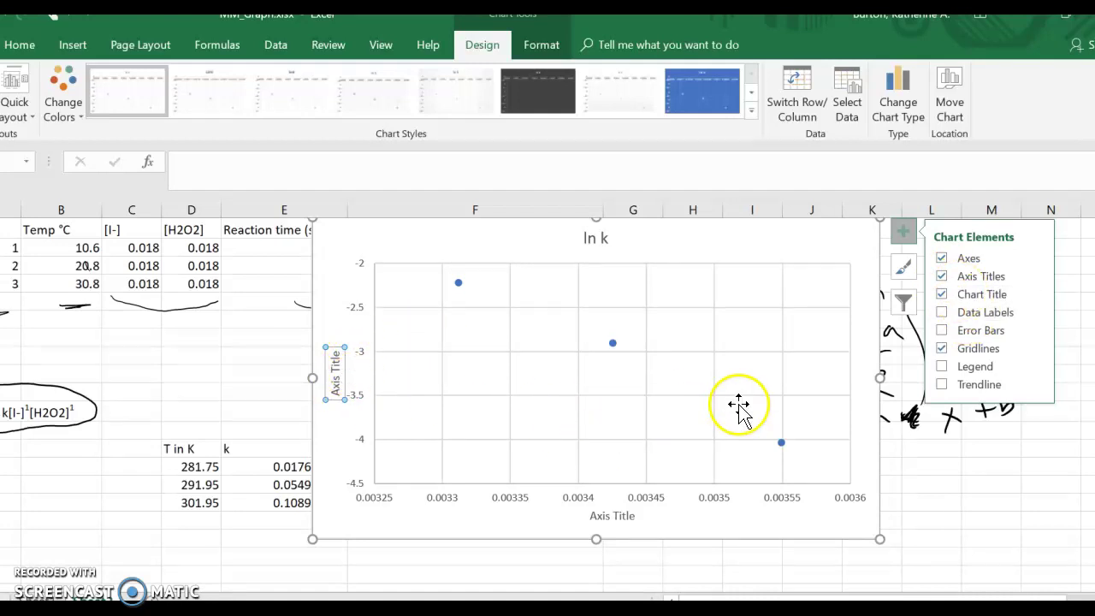
- Add a linear trendline to the ln k chart and display its equation on the chart
{"action": "left_click", "coordinate": [942, 385]}
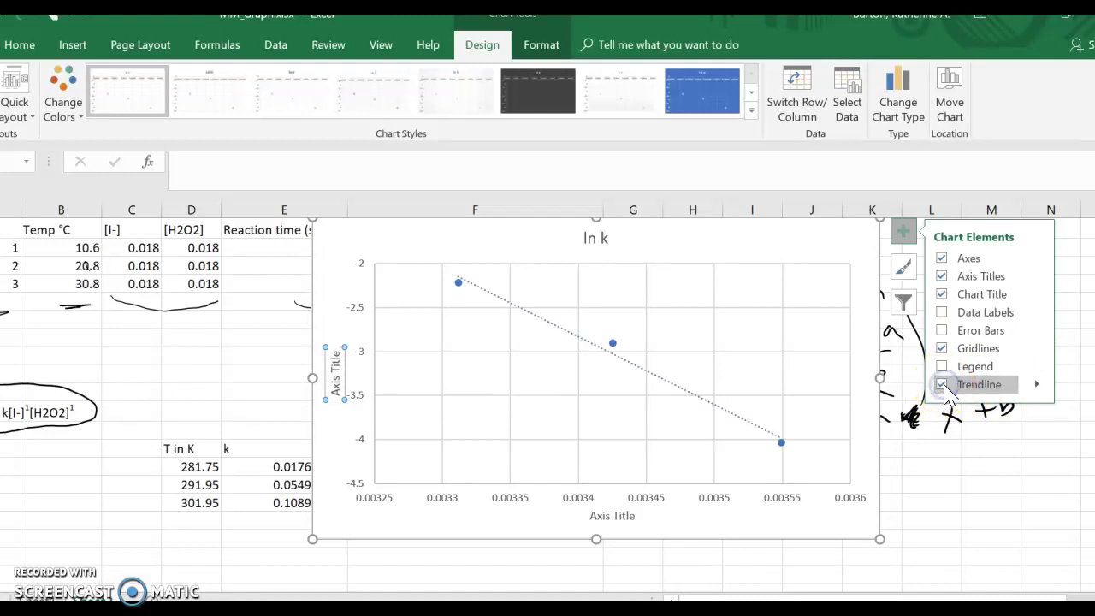
{"action": "left_click", "coordinate": [1036, 385]}
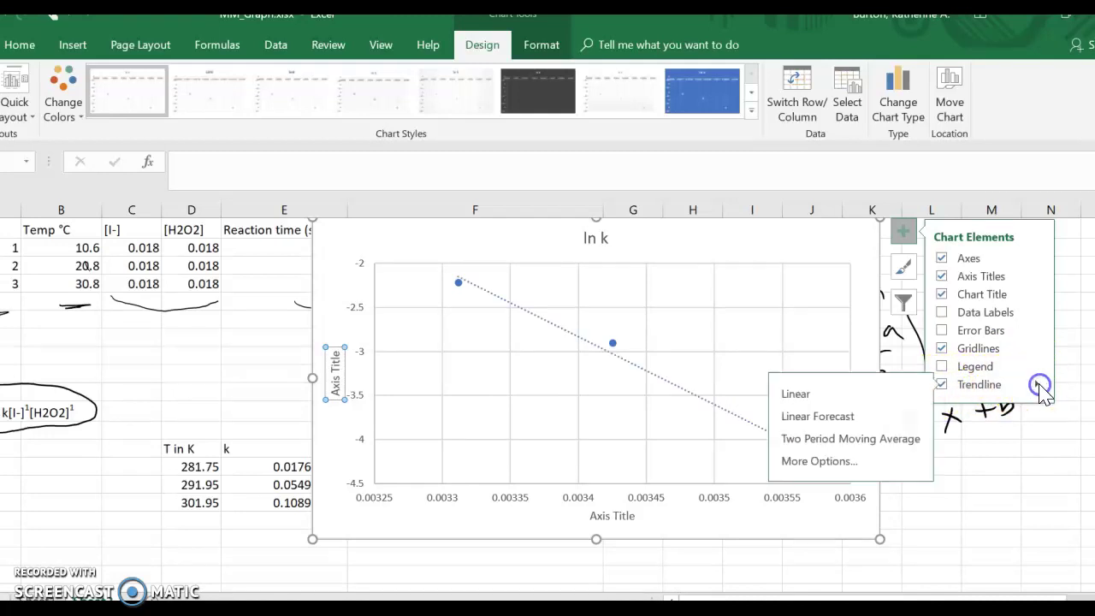
{"action": "left_click", "coordinate": [813, 461]}
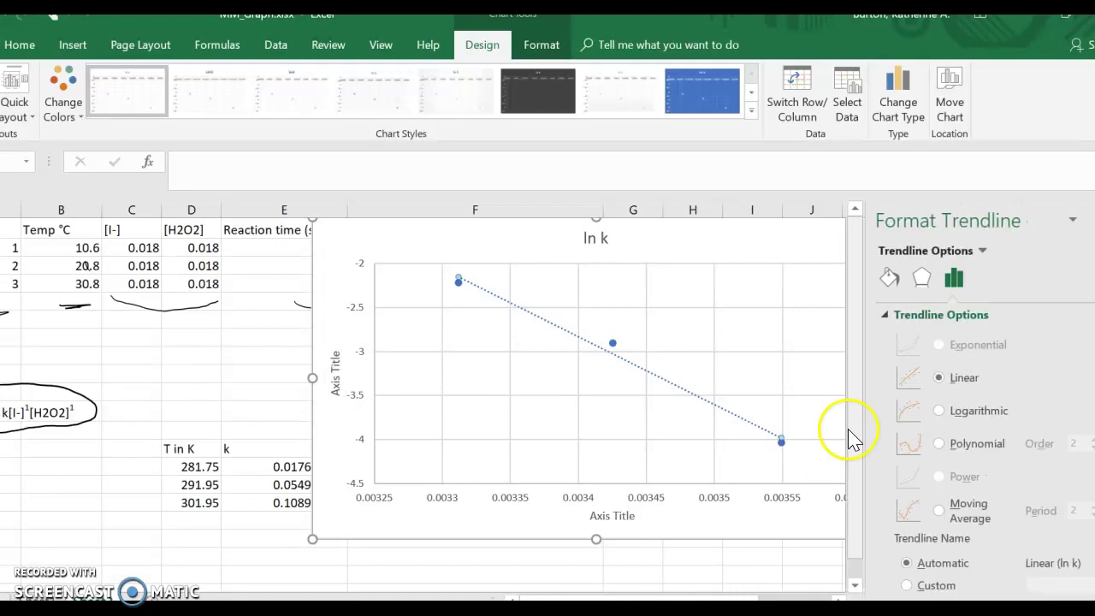
{"action": "scroll", "coordinate": [984, 428], "scroll_direction": "down", "scroll_amount": 3}
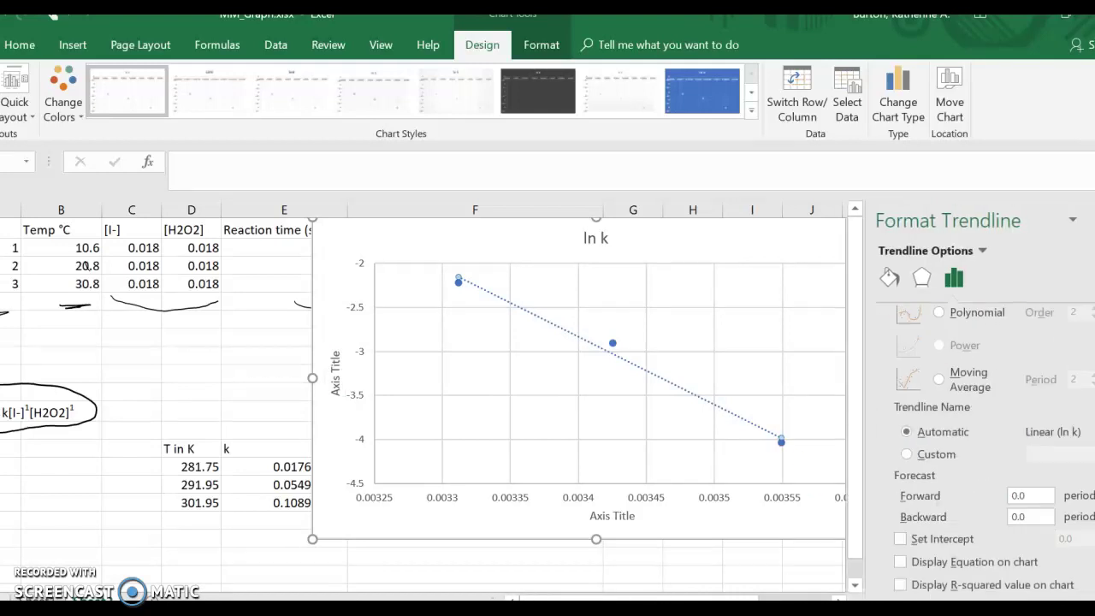
{"action": "left_click", "coordinate": [900, 561]}
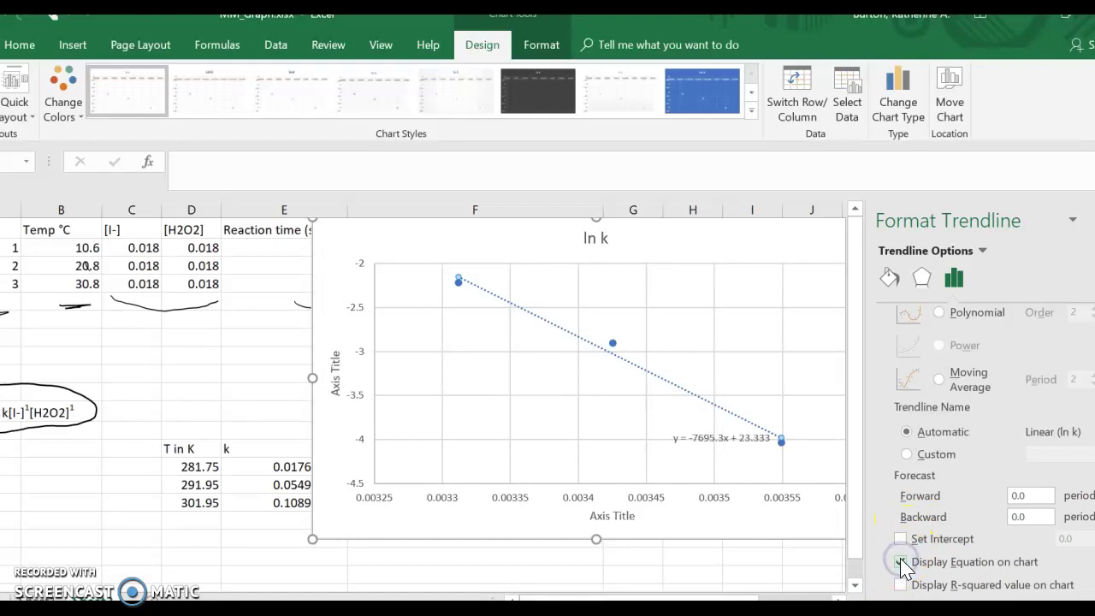
- Move the trendline equation above the plot area, beside the chart title, and close the label formatting options
{"action": "left_click", "coordinate": [700, 441]}
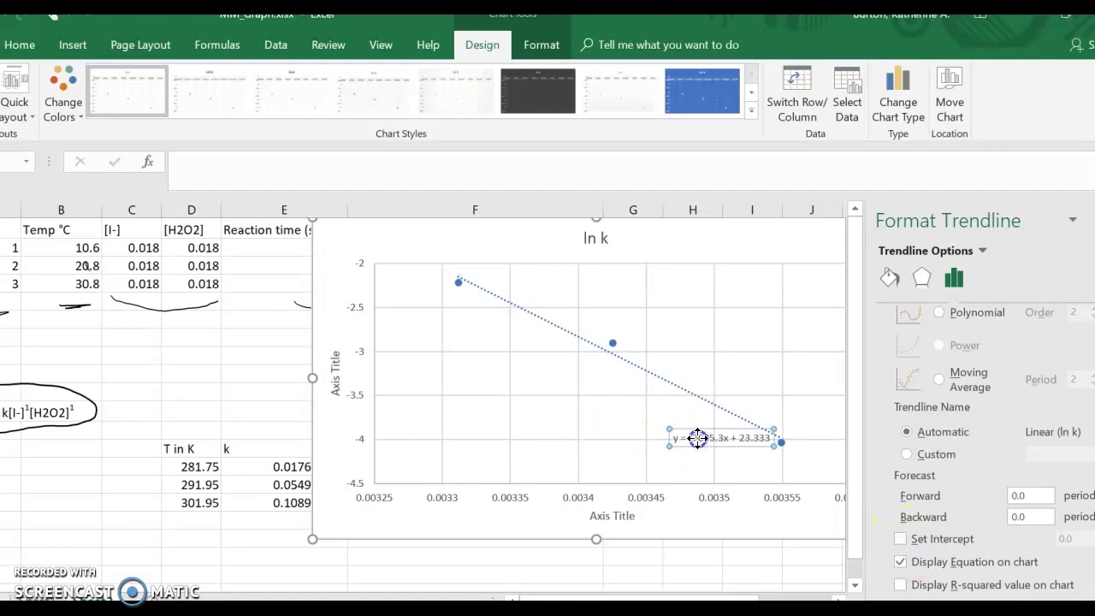
{"action": "left_click_drag", "start_coordinate": [700, 252], "coordinate": [700, 248]}
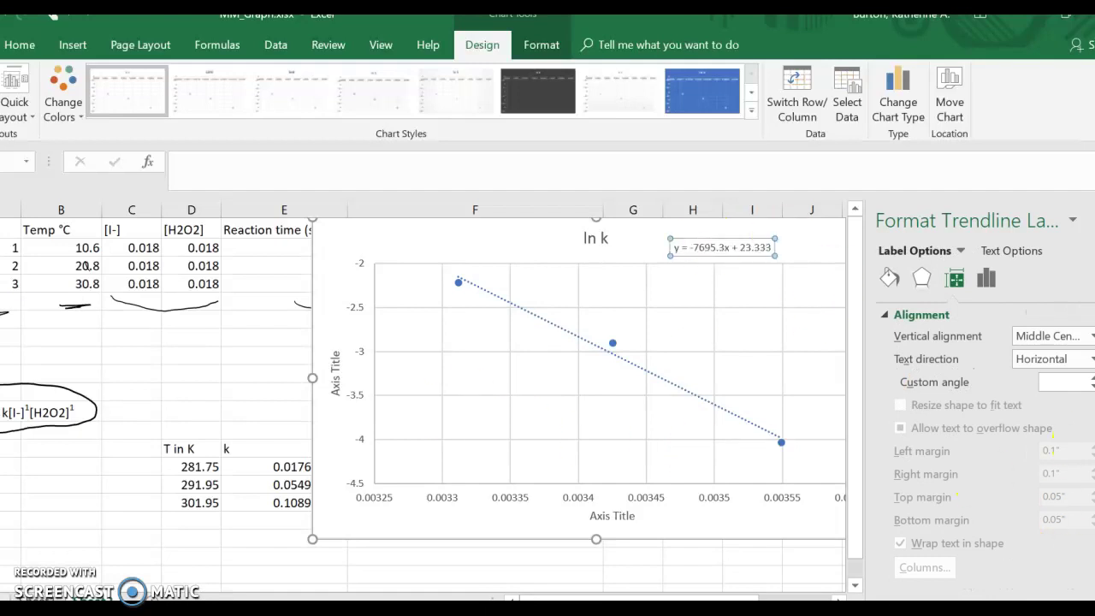
{"action": "left_click", "coordinate": [1091, 221]}
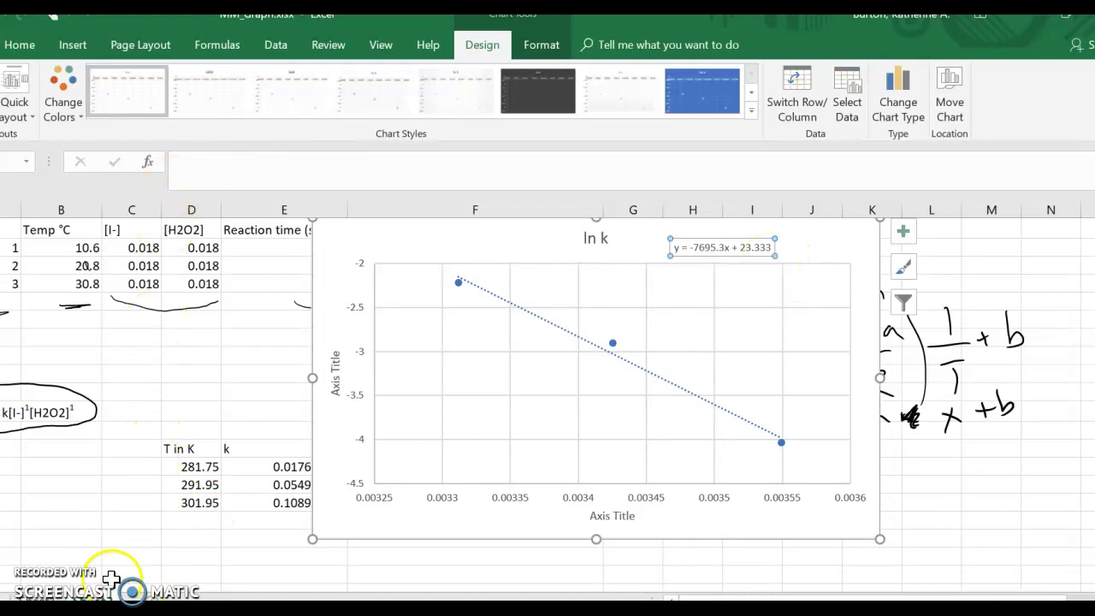
- Enter the text "lnk=-Ea/R(1/T) + b" in cell D20 below the temperature table
{"action": "left_click", "coordinate": [201, 570]}
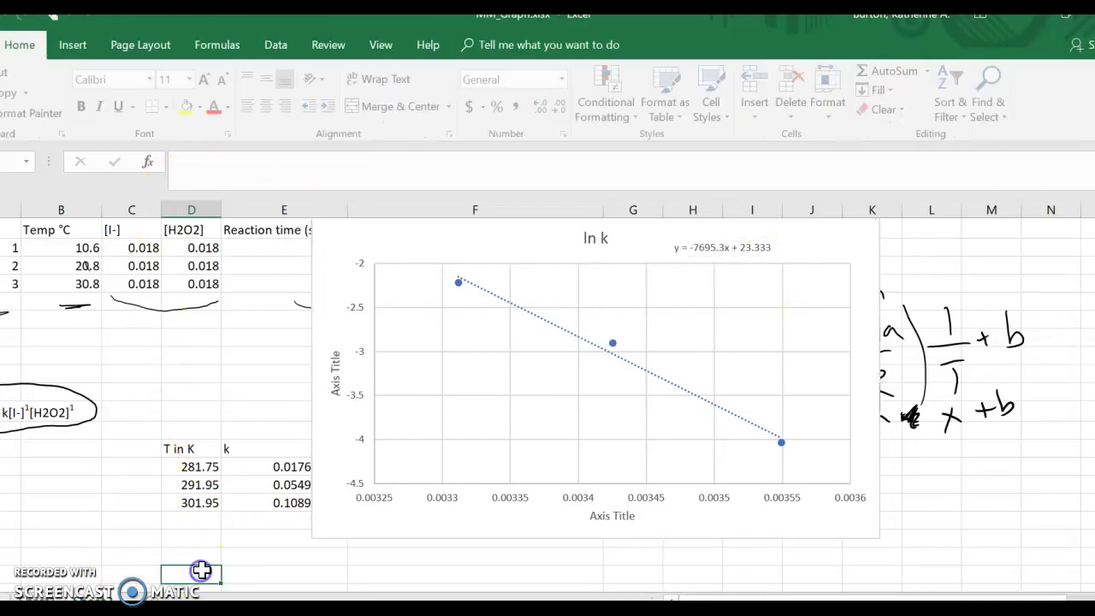
{"action": "type", "text": "lnk=-"}
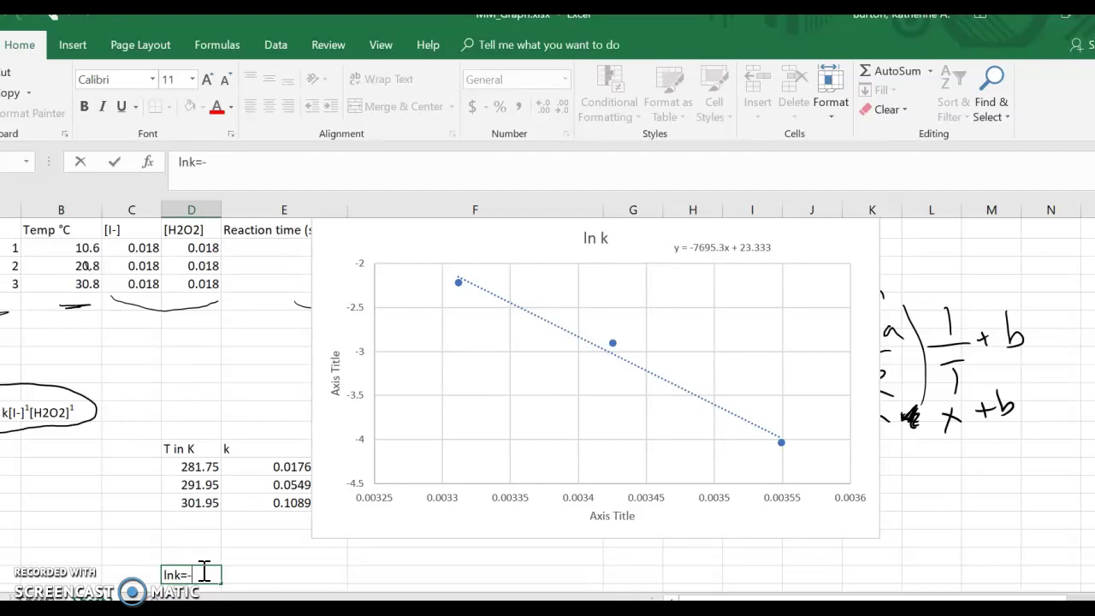
{"action": "type", "text": "Ea/R(1/T) +"}
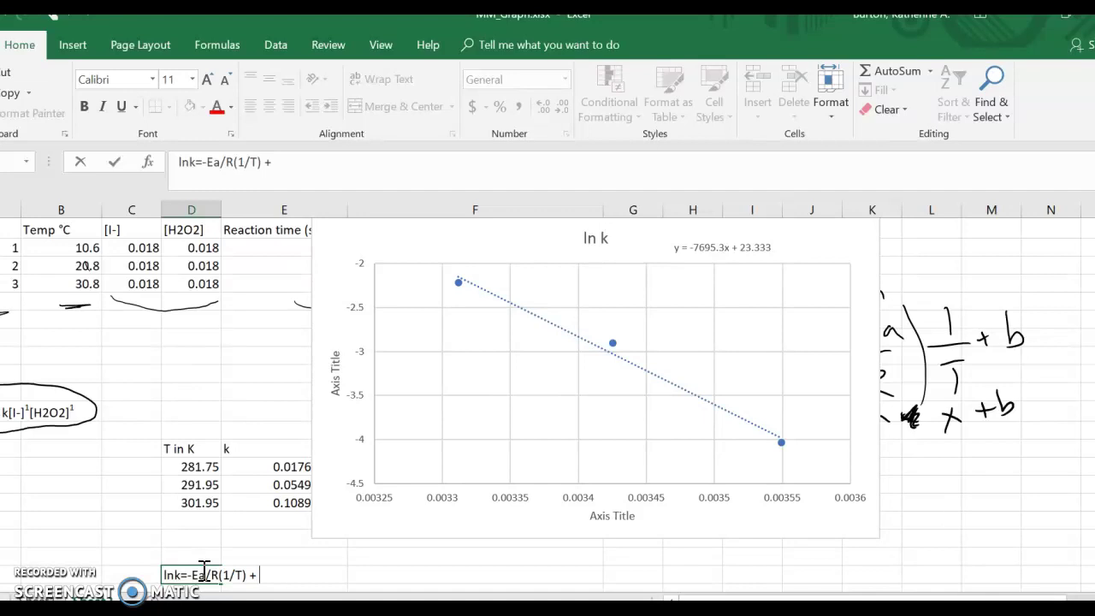
{"action": "type", "text": " b"}
- Enter the text "slope -7695.3 = -Ea/R" in cell F20, beside the ln k equation
{"action": "left_click", "coordinate": [473, 574]}
{"action": "type", "text": "slope"}
{"action": "key", "text": "BackSpace"}
{"action": "key", "text": "BackSpace"}
{"action": "key", "text": "BackSpace"}
{"action": "key", "text": "BackSpace"}
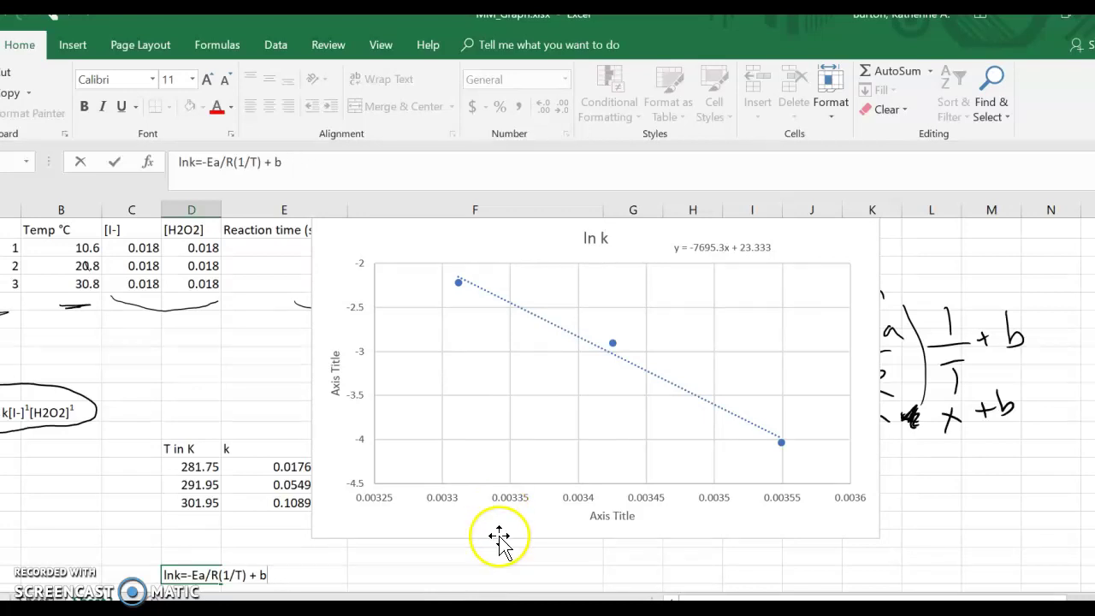
{"action": "left_click", "coordinate": [500, 571]}
{"action": "type", "text": "slope"}
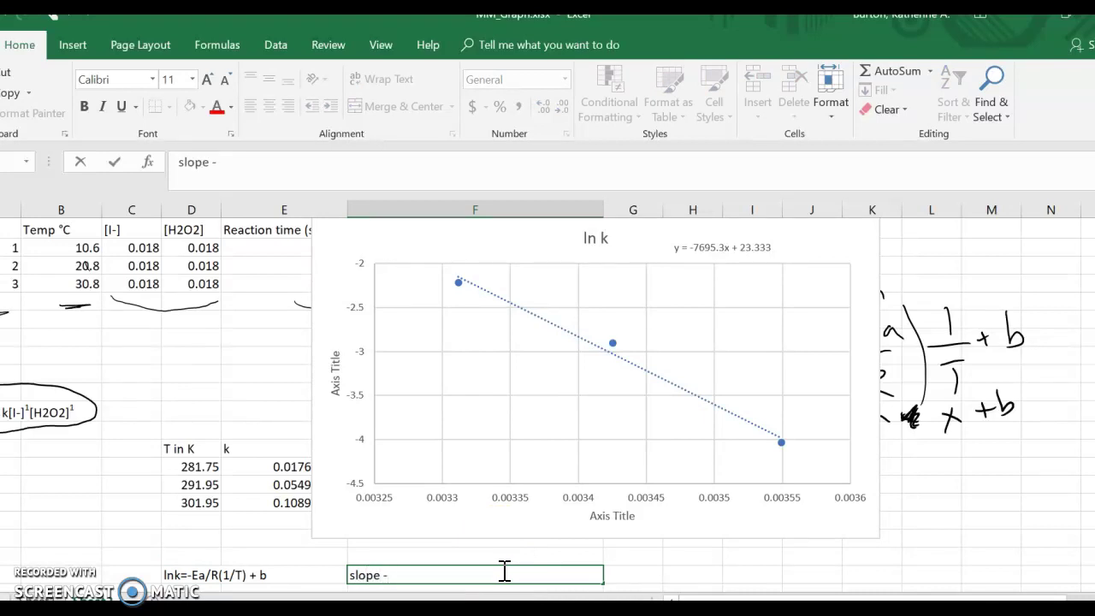
{"action": "type", "text": "-766"}
{"action": "key", "text": "BackSpace"}
{"action": "type", "text": "95.3"}
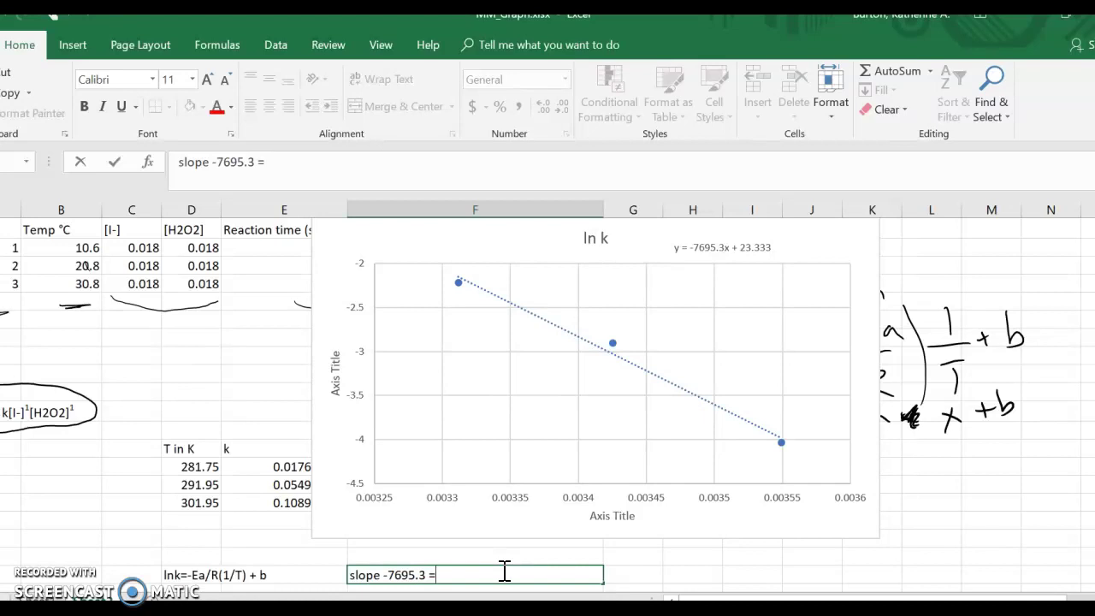
{"action": "type", "text": " = -Ea/R"}
- Write the gas constant as "R = 8.314 J/moleK" in cell H20
{"action": "left_click", "coordinate": [696, 575]}
{"action": "type", "text": "R"}
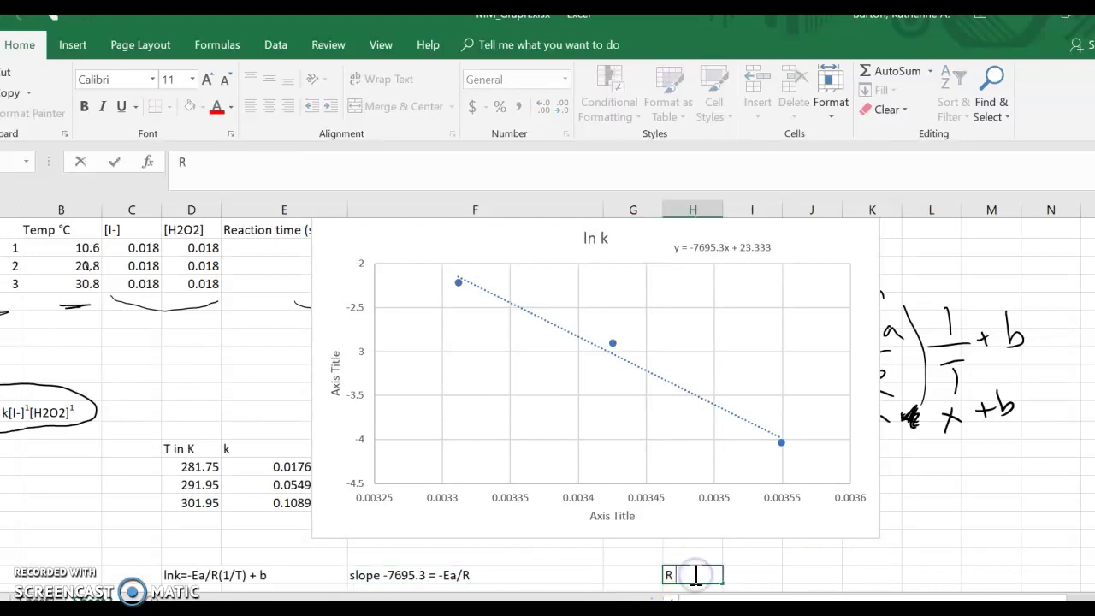
{"action": "type", "text": " = 8."}
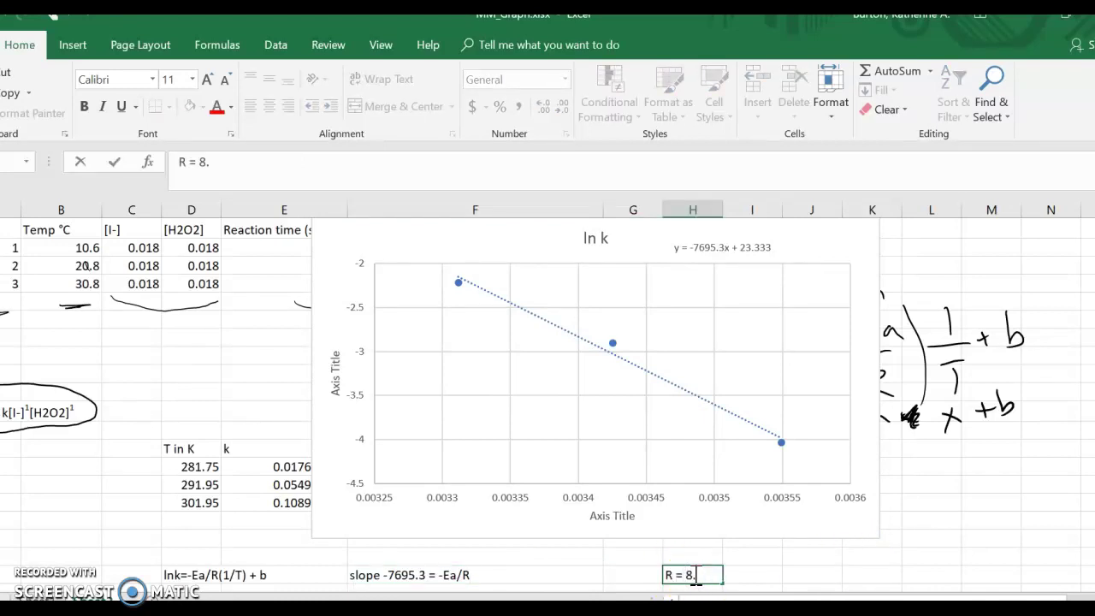
{"action": "type", "text": "3314 J/"}
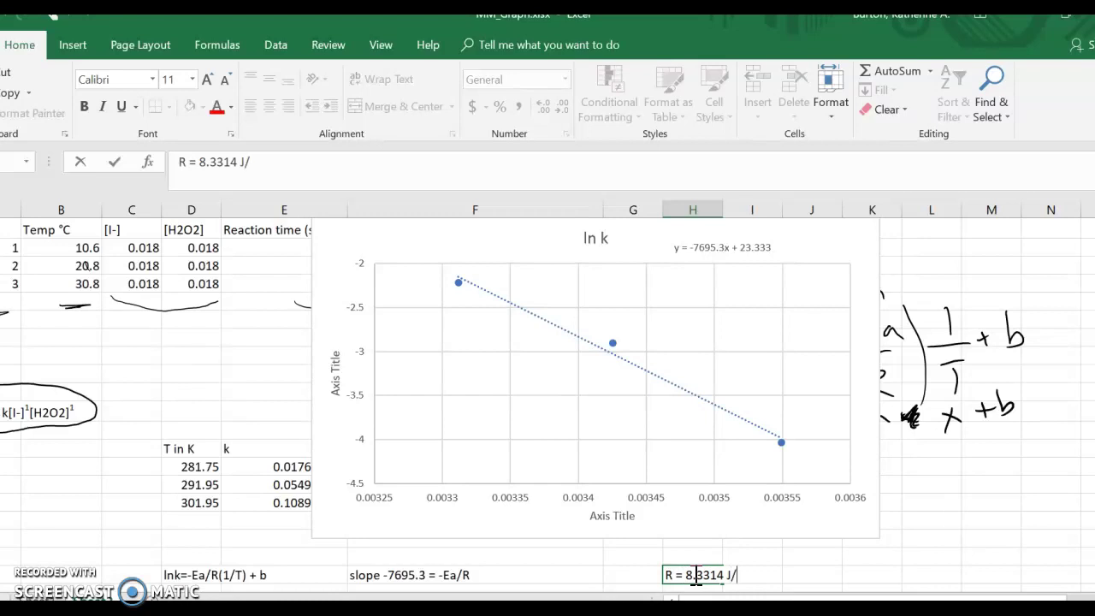
{"action": "type", "text": "moleK"}
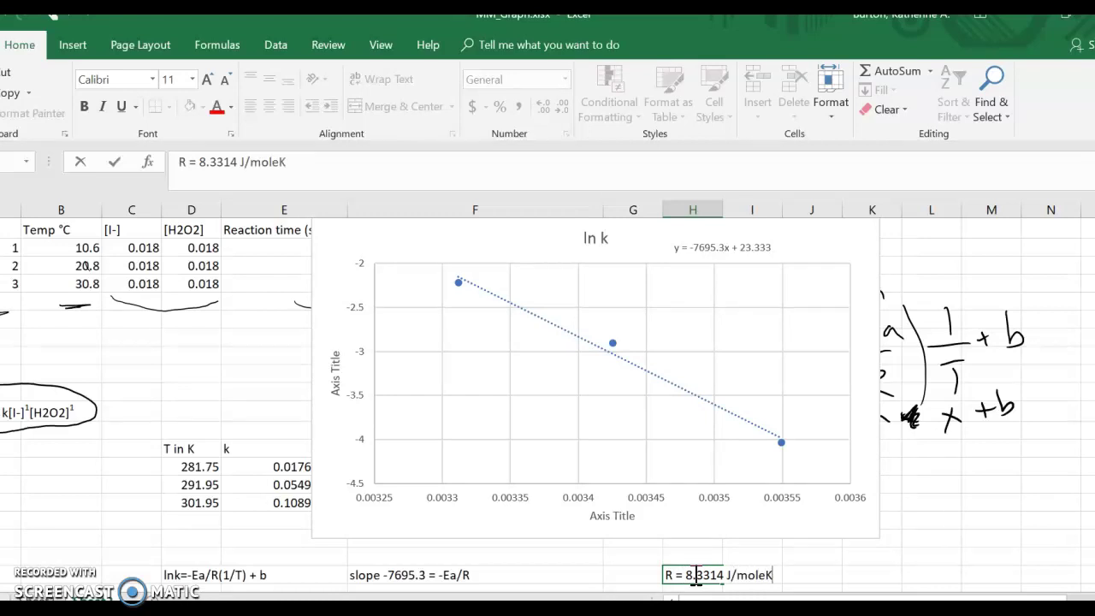
{"action": "left_click", "coordinate": [713, 573]}
{"action": "key", "text": "BackSpace"}
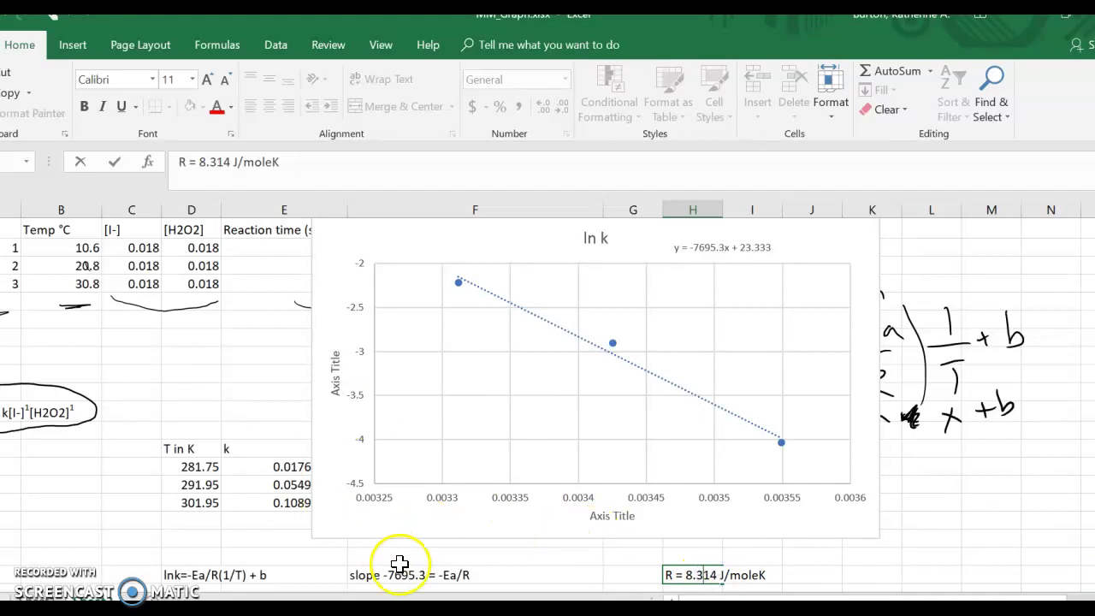